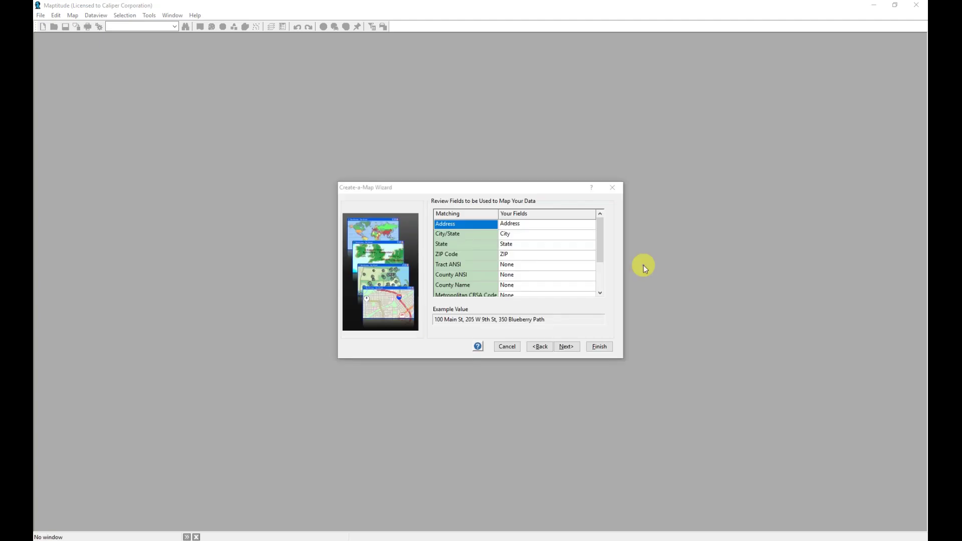
# Review the Address field's column choices, accept the Address, City, State and ZIP matching, and locate the records by Address, ZIP Code or City.
pyautogui.click(495, 191)
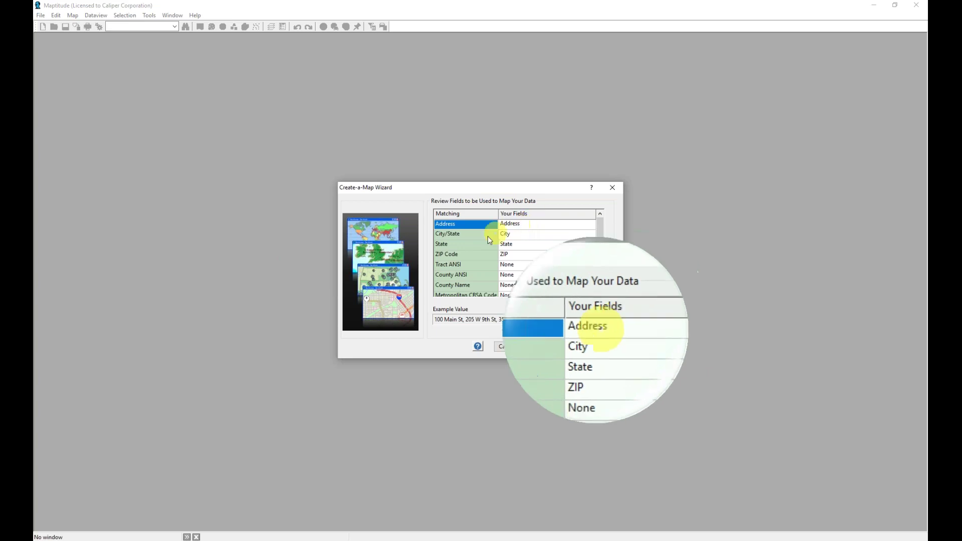
pyautogui.click(520, 227)
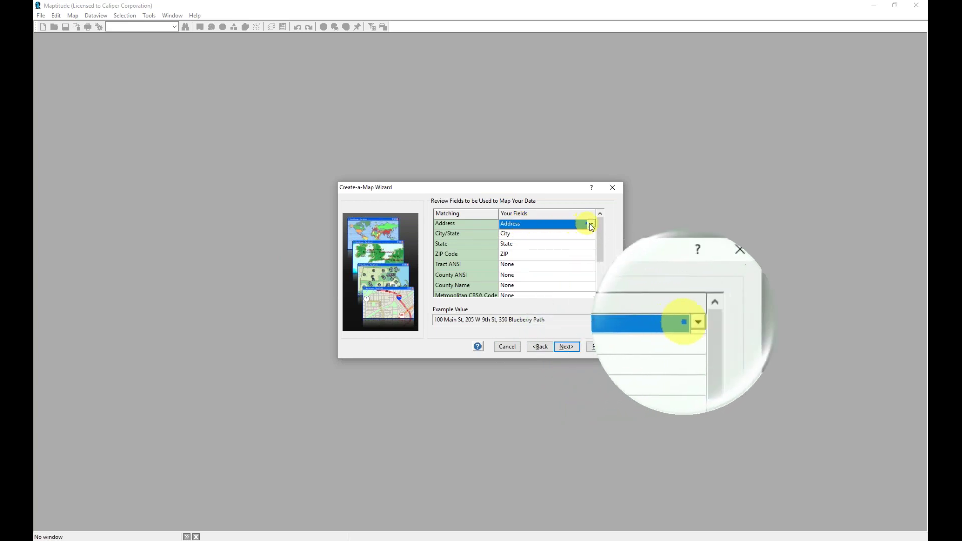
pyautogui.click(591, 226)
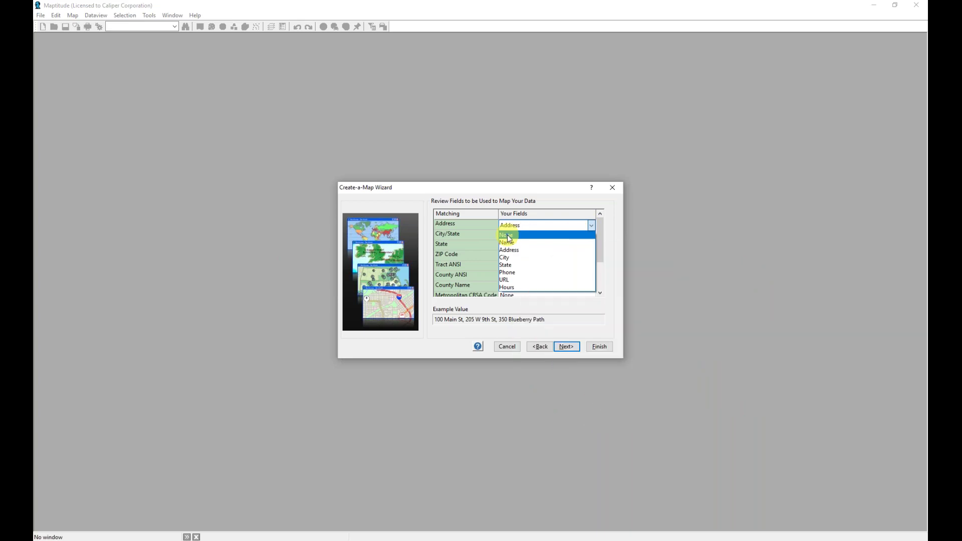
pyautogui.press('Escape')
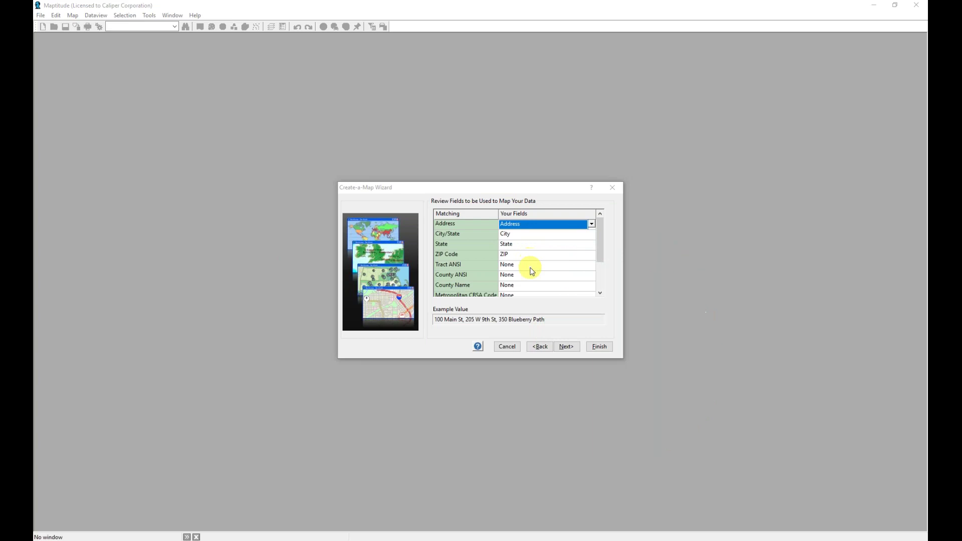
pyautogui.click(566, 347)
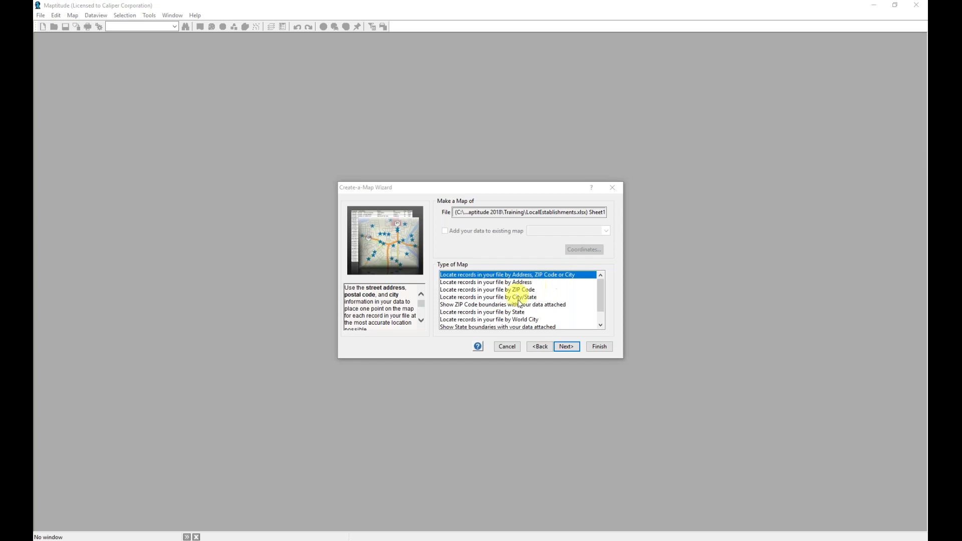
pyautogui.click(563, 348)
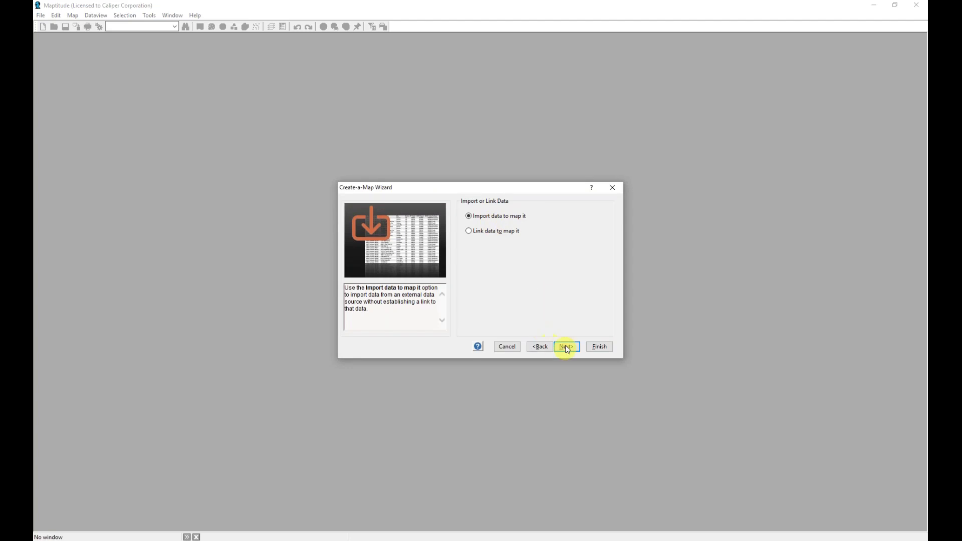
# Import the data to map it, saving the record locations as LocalEstablishments.dbd in the Training folder.
pyautogui.click(568, 347)
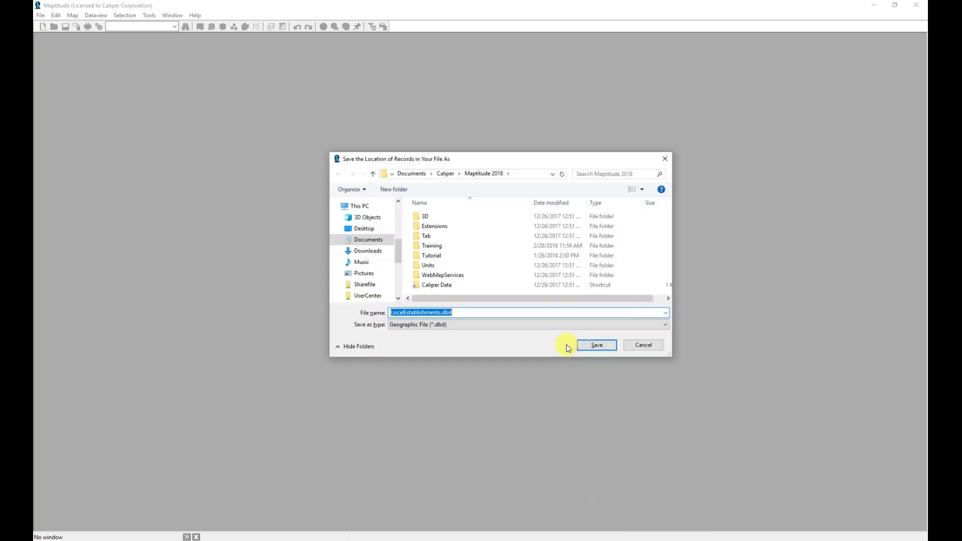
pyautogui.doubleClick(448, 246)
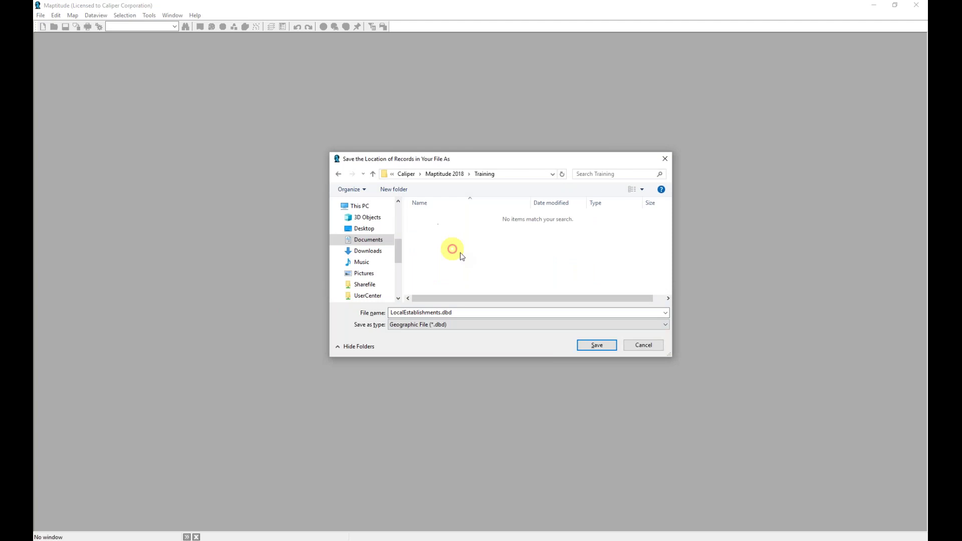
pyautogui.click(596, 346)
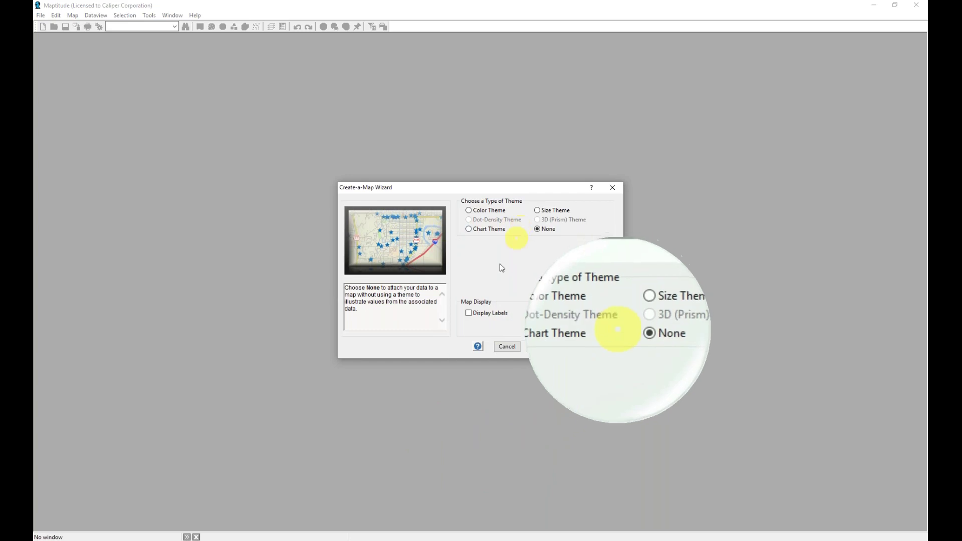
# Turn on labels from the Name field with no theme, finish creating the map, and dismiss the address-matching results.
pyautogui.click(476, 318)
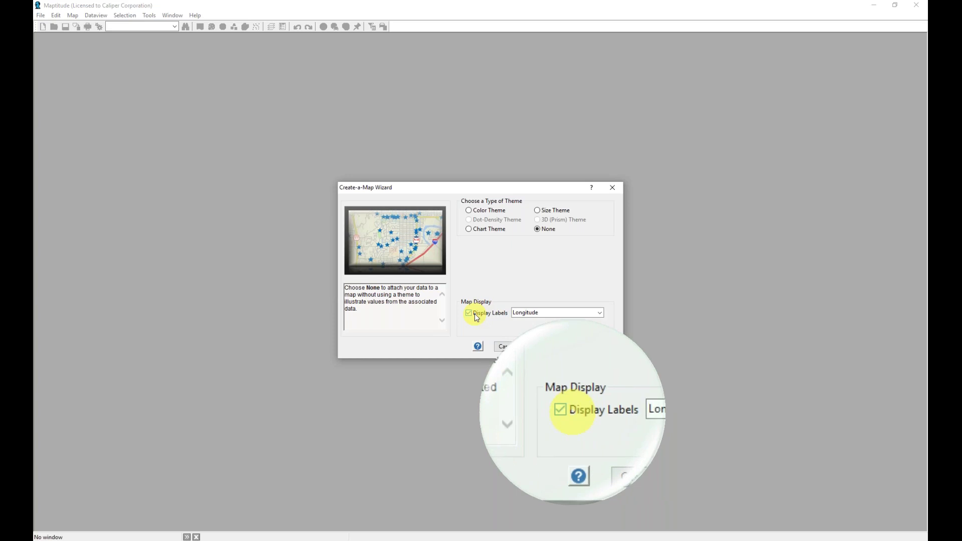
pyautogui.click(520, 314)
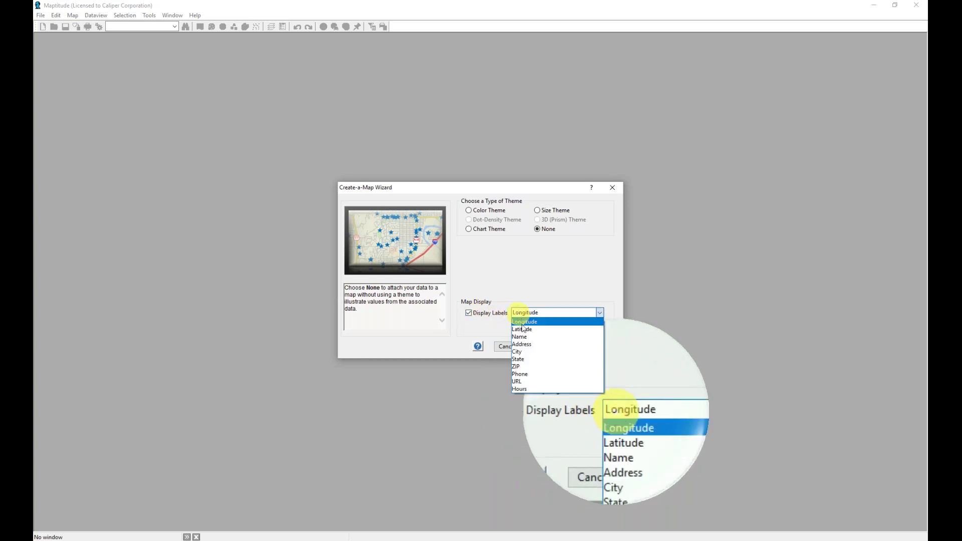
pyautogui.click(525, 336)
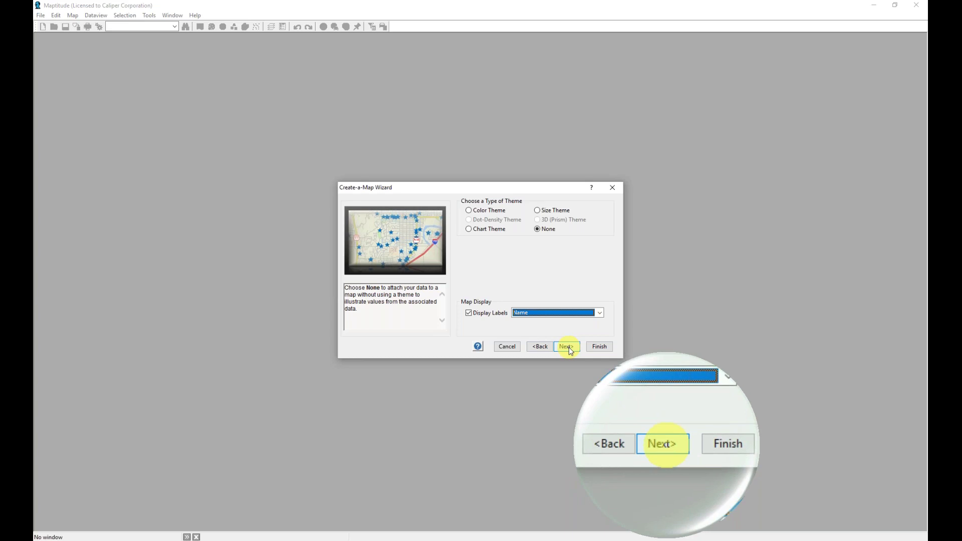
pyautogui.click(598, 347)
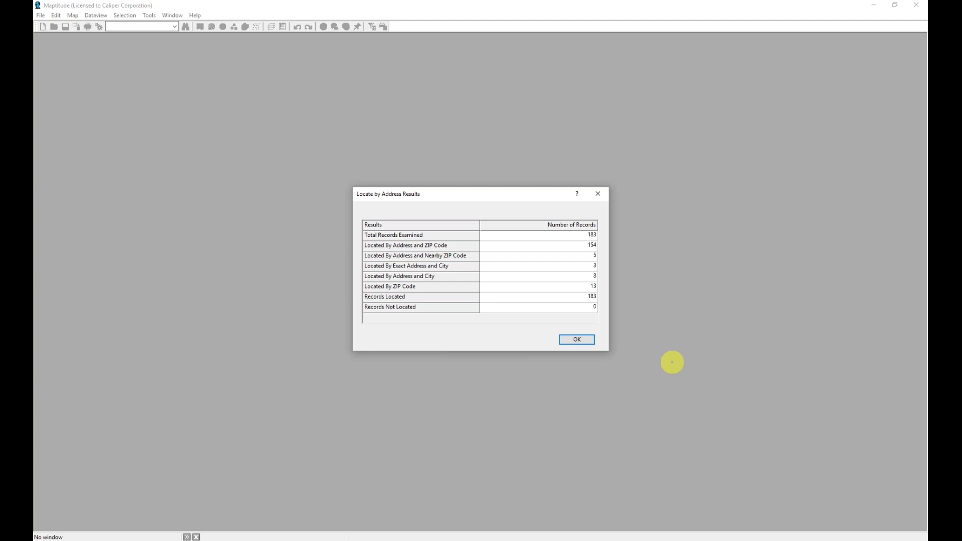
pyautogui.press('Return')
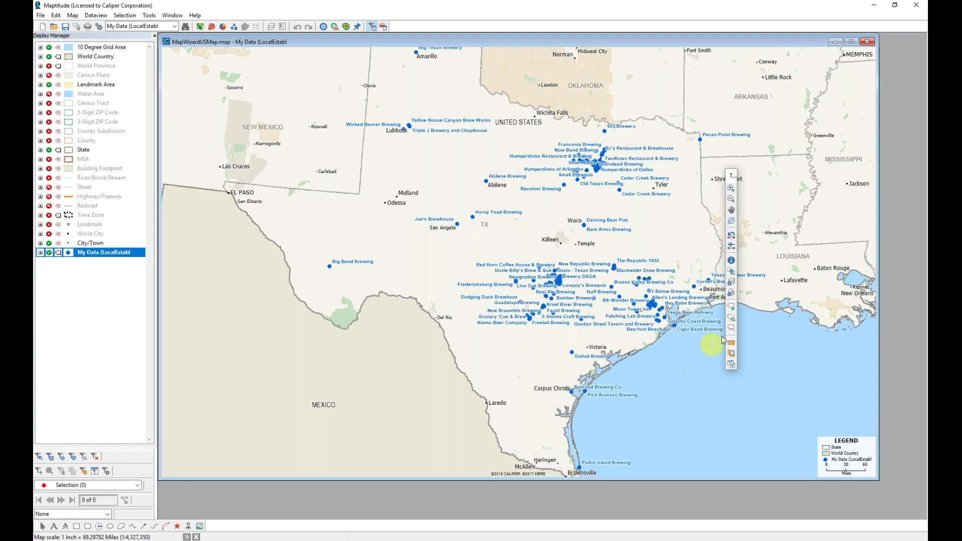
# Reshape the floating Tools toolbox from a single column into a two-column layout.
pyautogui.moveTo(727, 170)
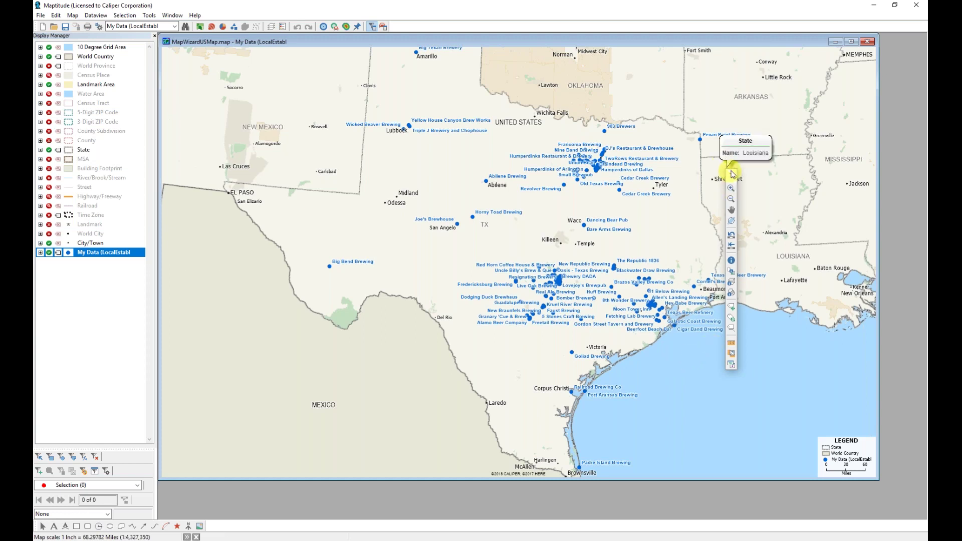
pyautogui.moveTo(731, 168); pyautogui.dragTo(750, 216)
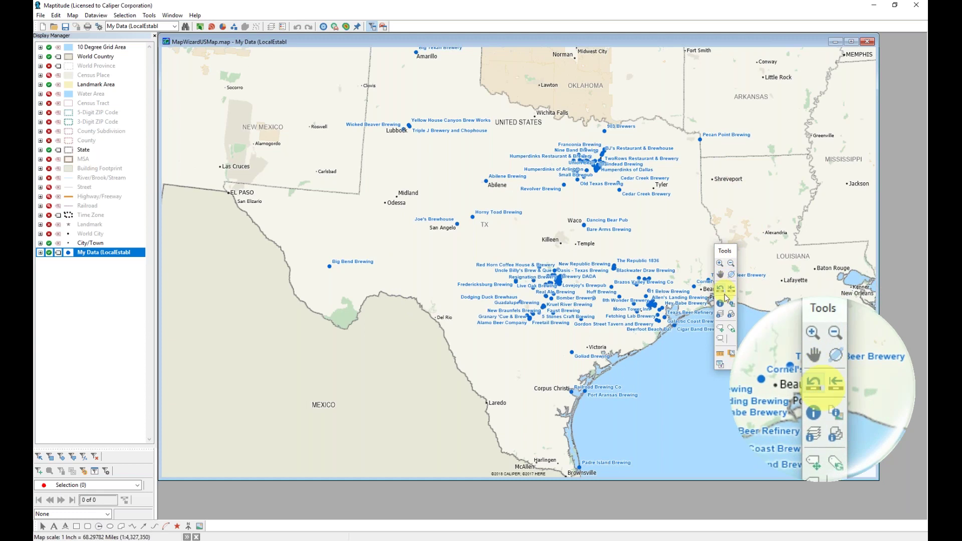
pyautogui.click(729, 356)
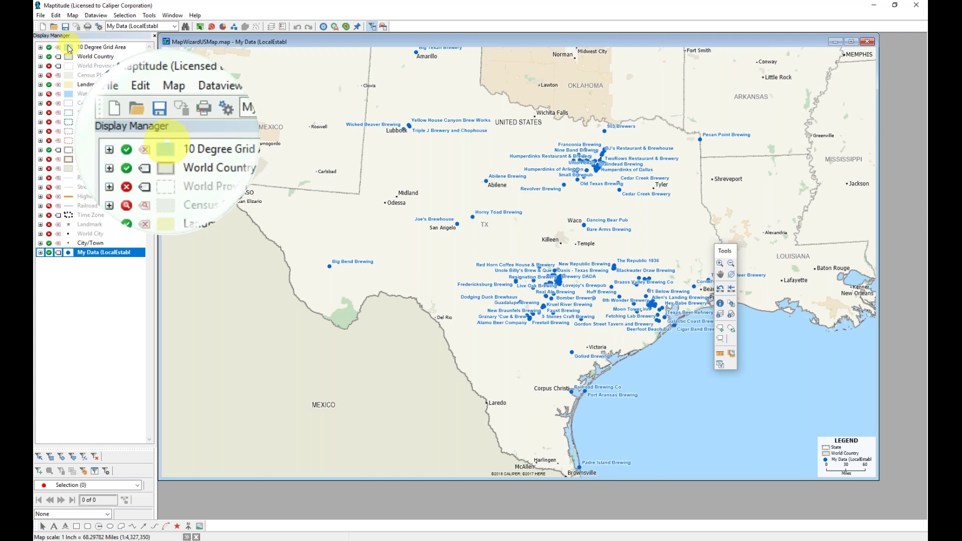
# Expand the 10 Degree Grid Area layer and its Sets to view the selection set, and collapse both again.
pyautogui.click(41, 48)
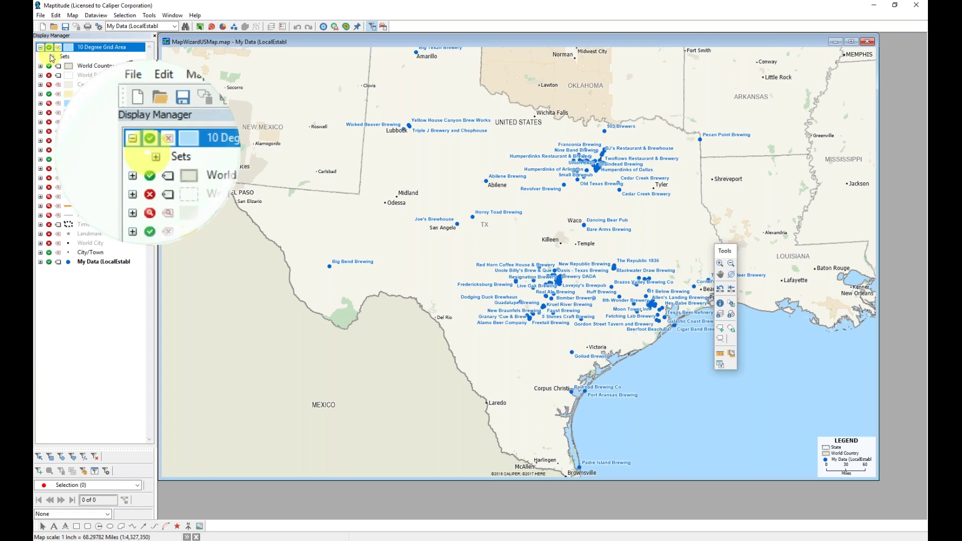
pyautogui.click(52, 57)
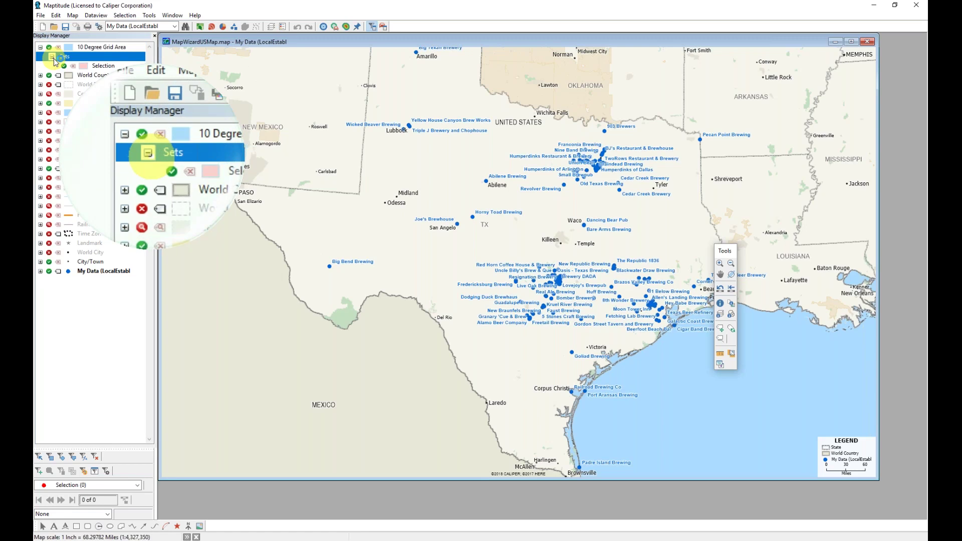
pyautogui.click(52, 58)
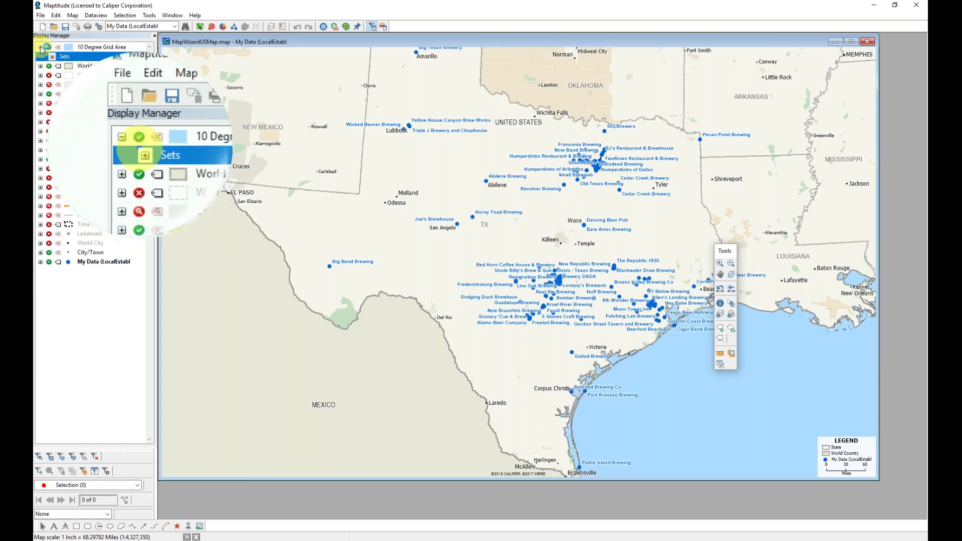
pyautogui.click(40, 48)
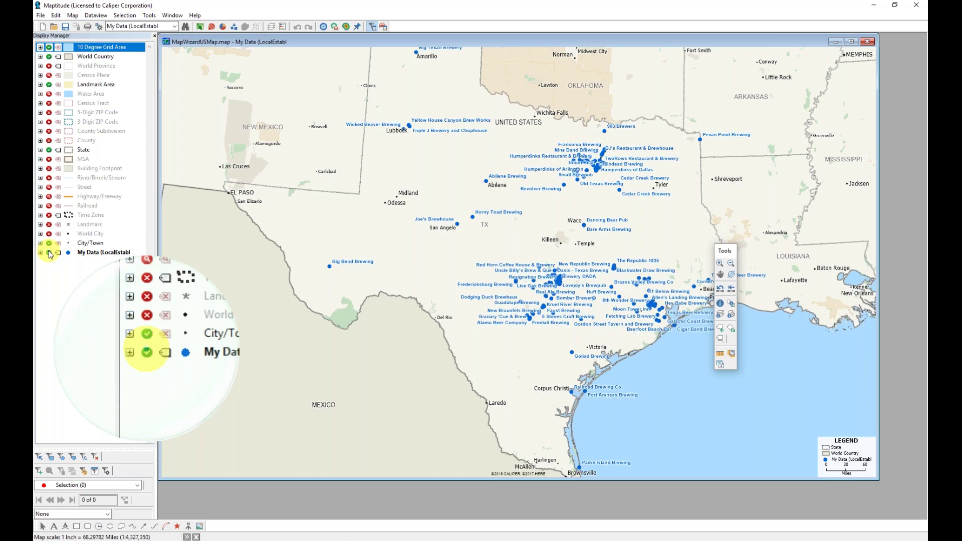
# Hide the My Data (LocalEstabl) layer on the map and show it again.
pyautogui.click(49, 252)
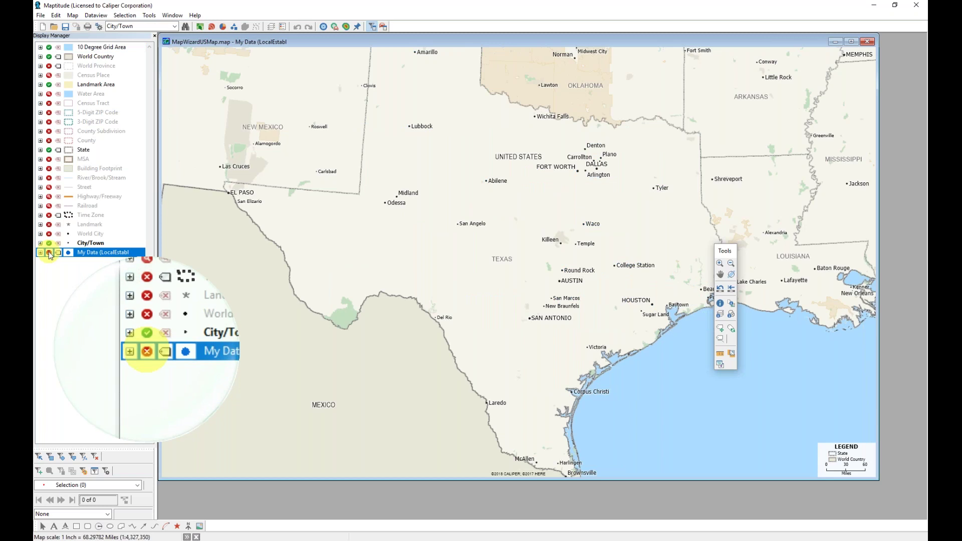
pyautogui.click(49, 253)
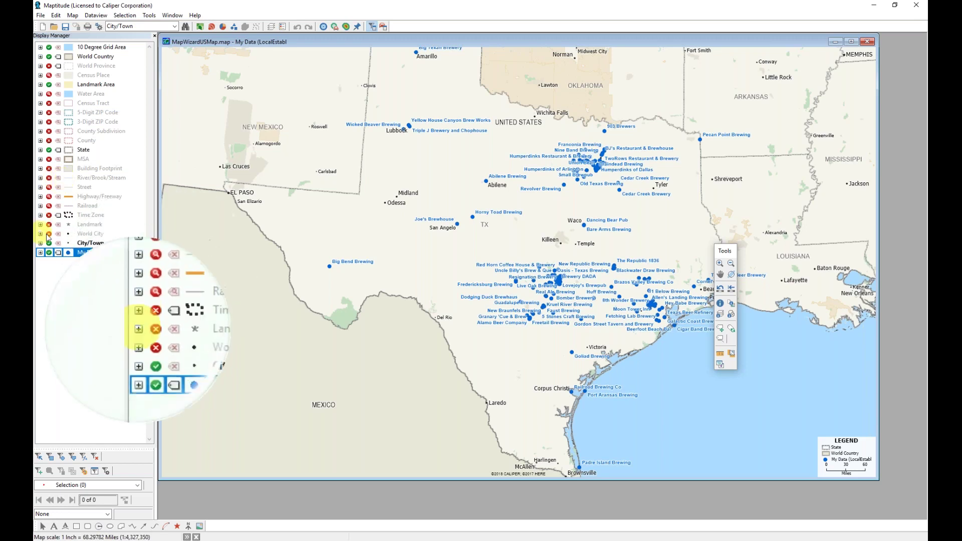
# Examine the label settings and the point style settings of the My Data (LocalEstabl) layer.
pyautogui.click(59, 253)
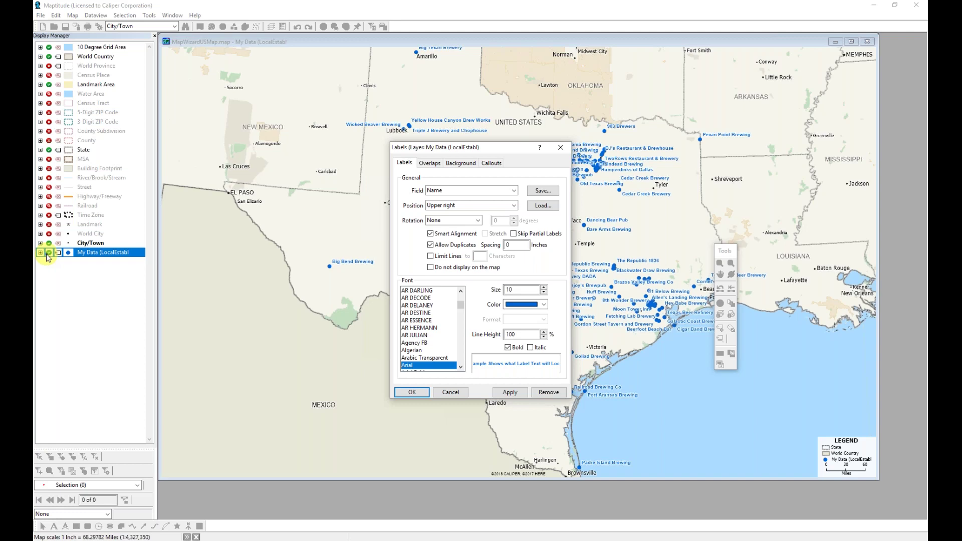
pyautogui.press('Return')
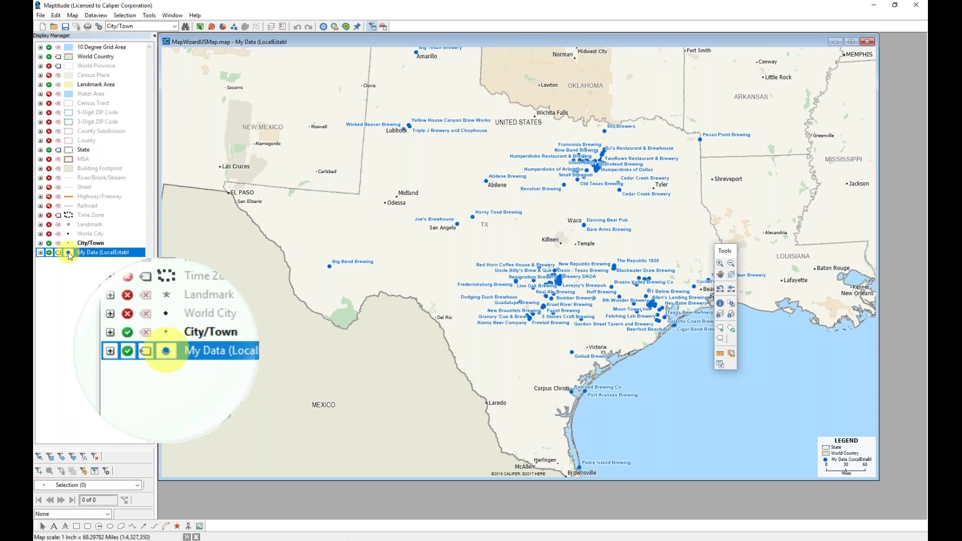
pyautogui.click(68, 251)
pyautogui.press('Escape')
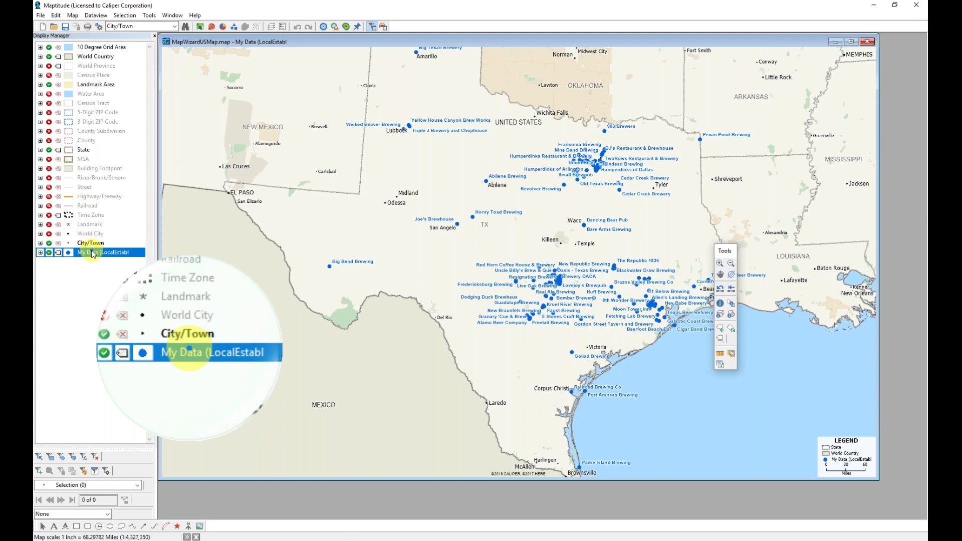
# Make My Data (LocalEstabl) the working layer and check it in the list of available working layers.
pyautogui.rightClick(92, 253)
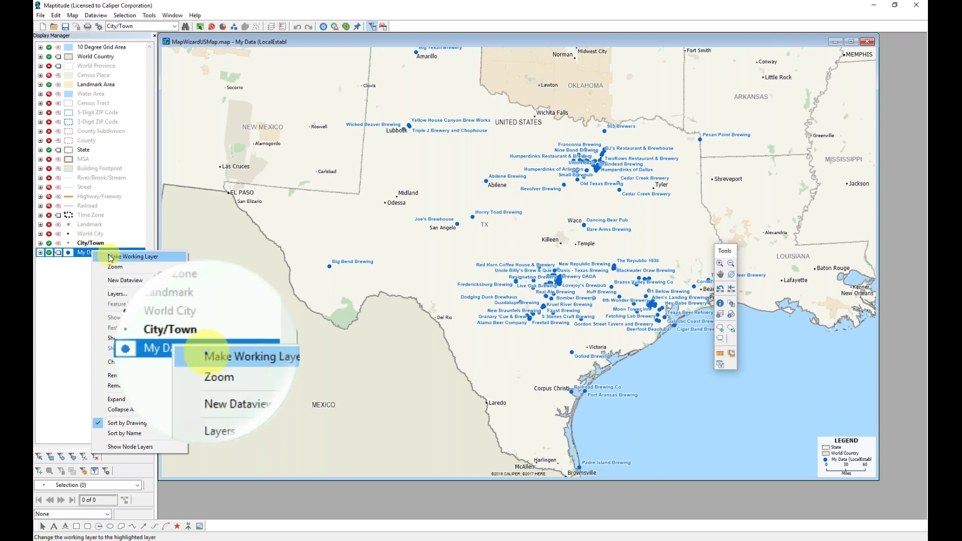
pyautogui.click(111, 257)
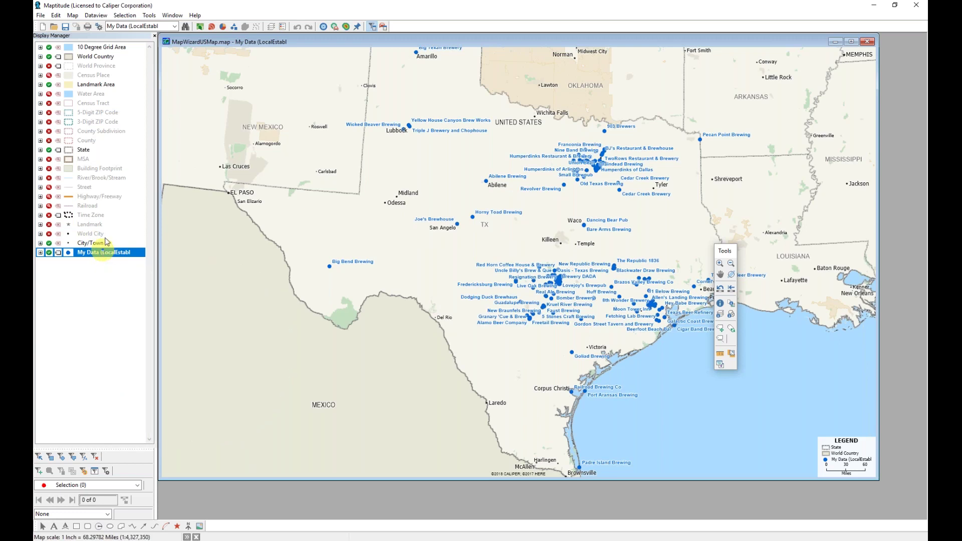
pyautogui.click(134, 28)
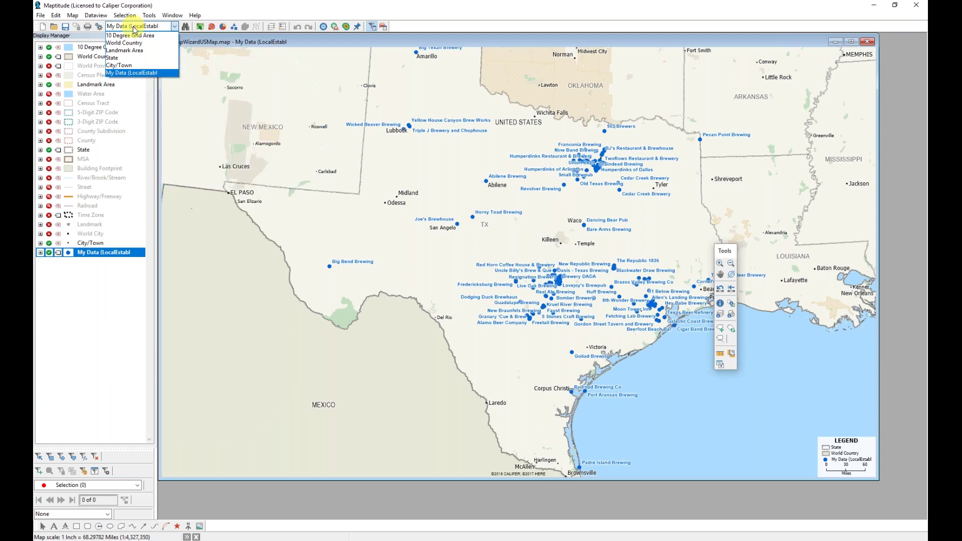
pyautogui.click(134, 28)
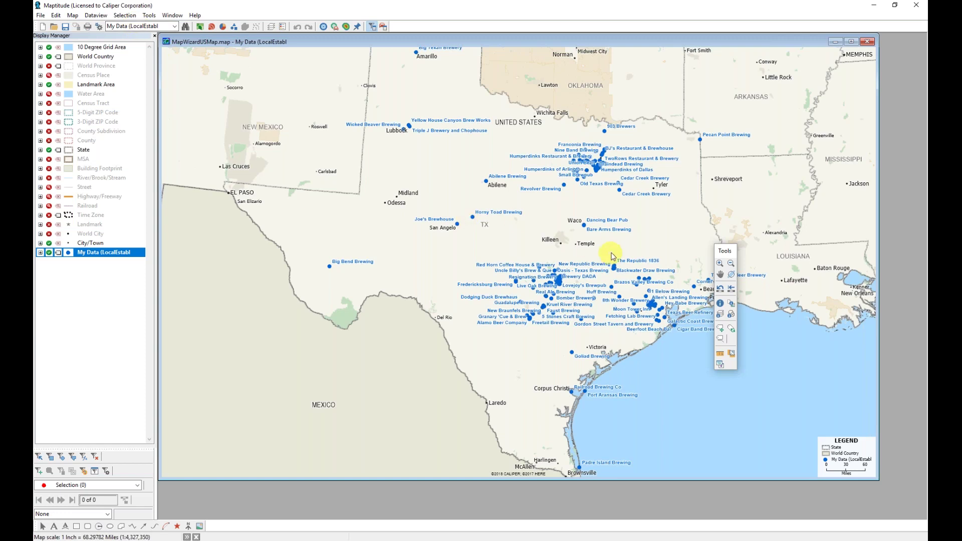
# Zoom the map in on the breweries around Austin and pan to the area east of the city.
pyautogui.click(720, 264)
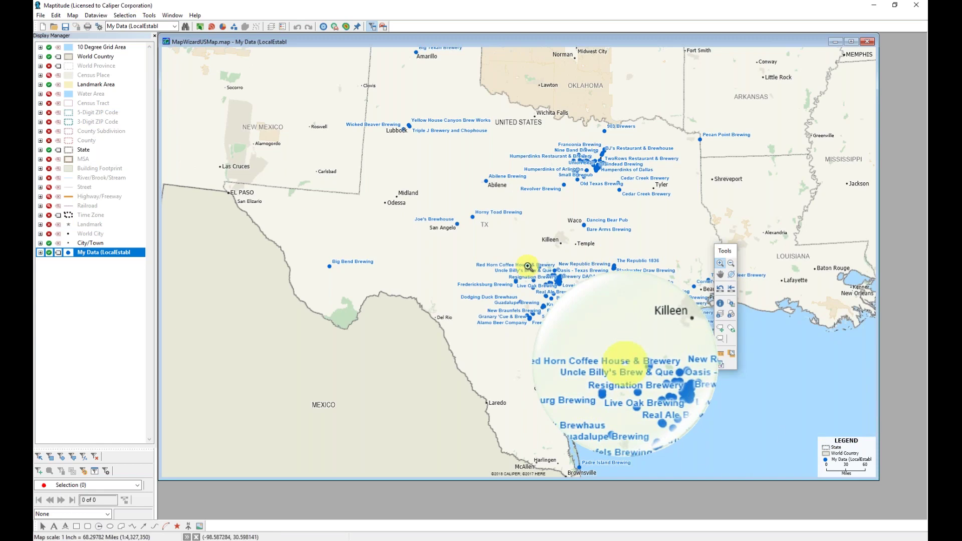
pyautogui.moveTo(537, 268); pyautogui.dragTo(569, 292)
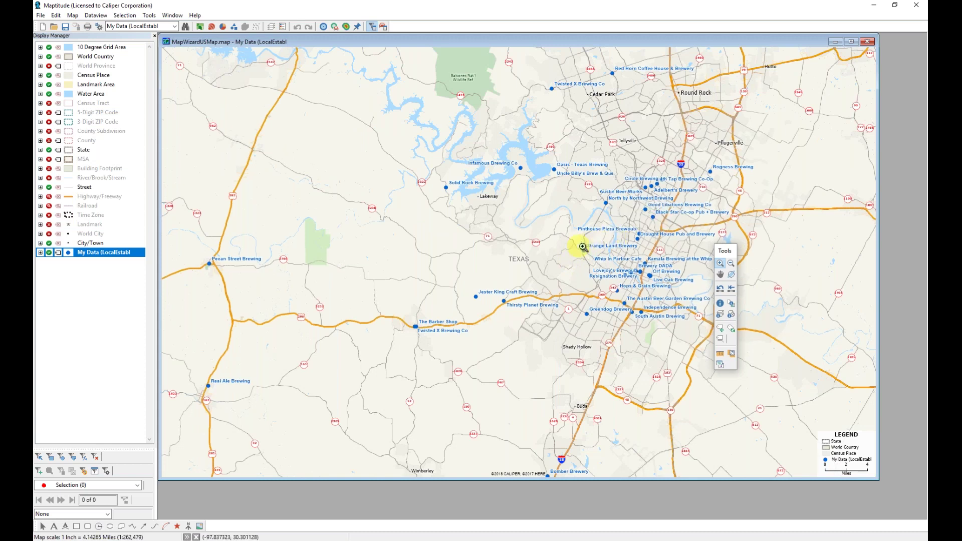
pyautogui.moveTo(540, 154)
pyautogui.mouseDown()
pyautogui.moveTo(632, 244)
pyautogui.moveTo(640, 269)
pyautogui.moveTo(669, 280)
pyautogui.mouseUp()
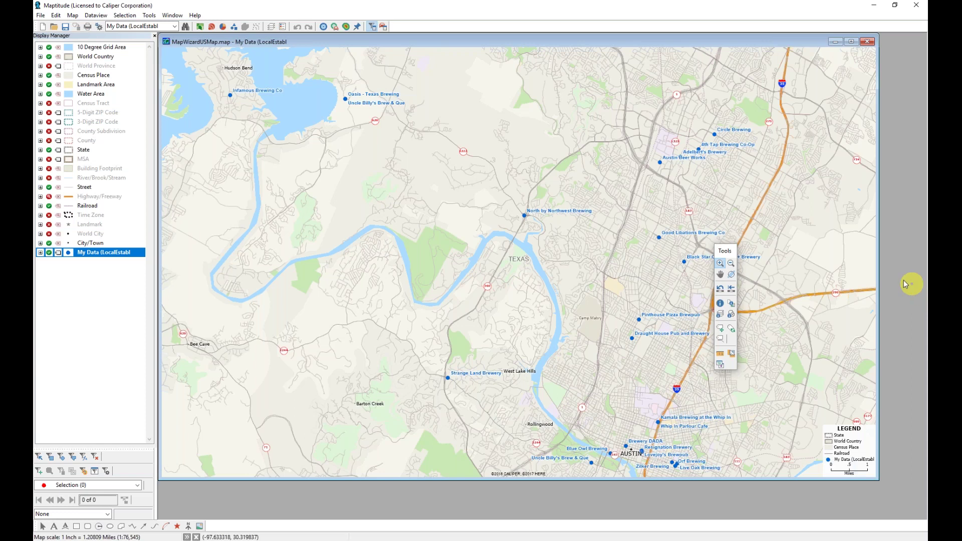
pyautogui.click(721, 275)
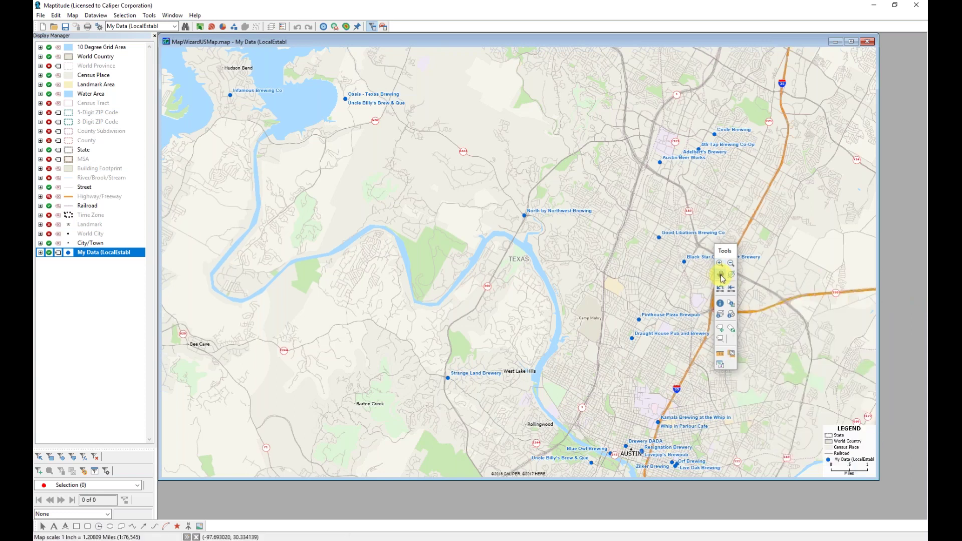
pyautogui.moveTo(695, 275); pyautogui.dragTo(530, 222)
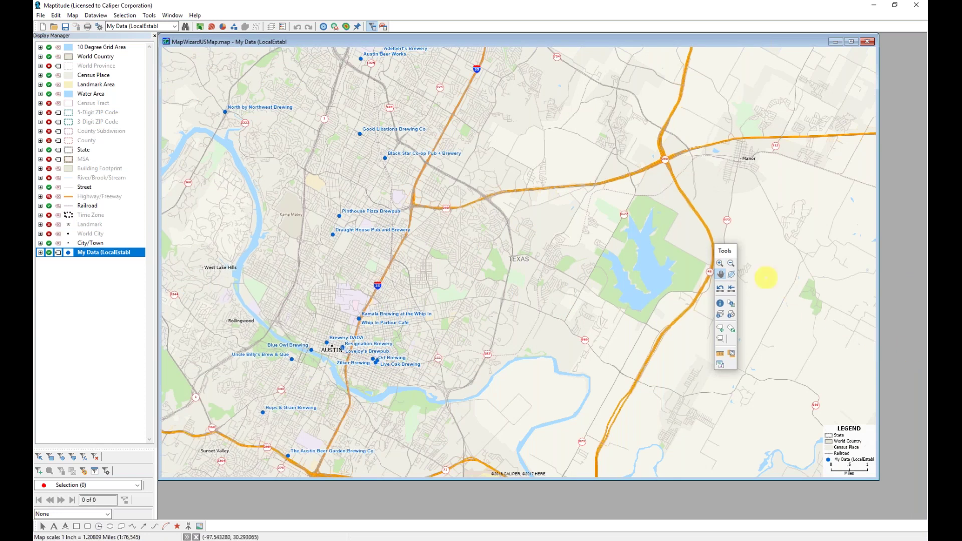
# Zoom the map out in two stages from central Austin to the wider region around the city.
pyautogui.click(733, 266)
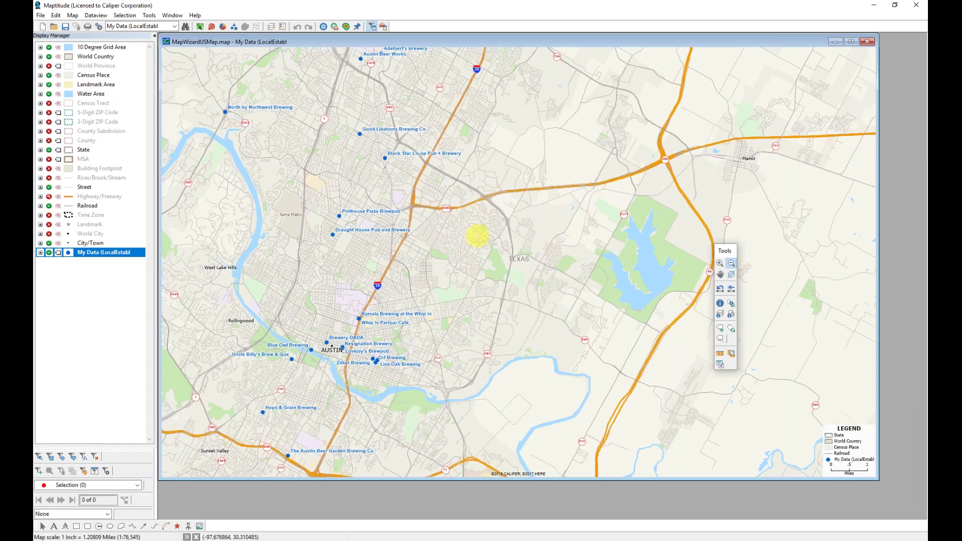
pyautogui.click(370, 251)
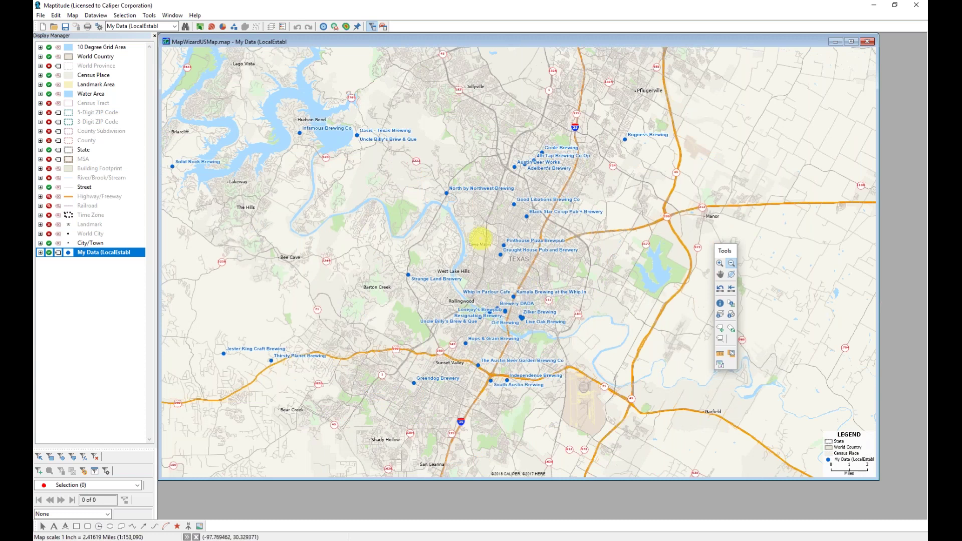
pyautogui.moveTo(416, 196); pyautogui.dragTo(605, 359)
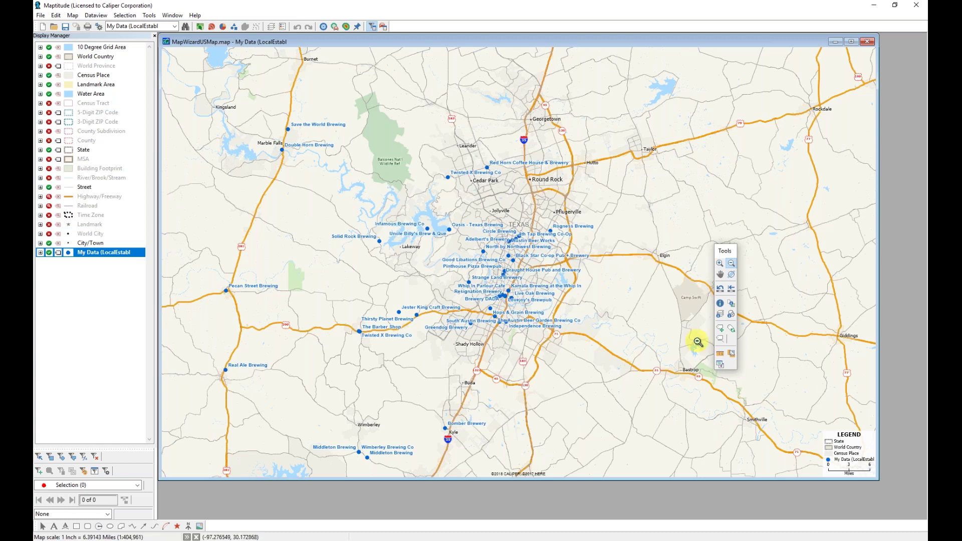
# Zoom the map in around Austin, zoom back out to 1:286,351, and pan to bring more of the area east of the city into view.
pyautogui.click(600, 279)
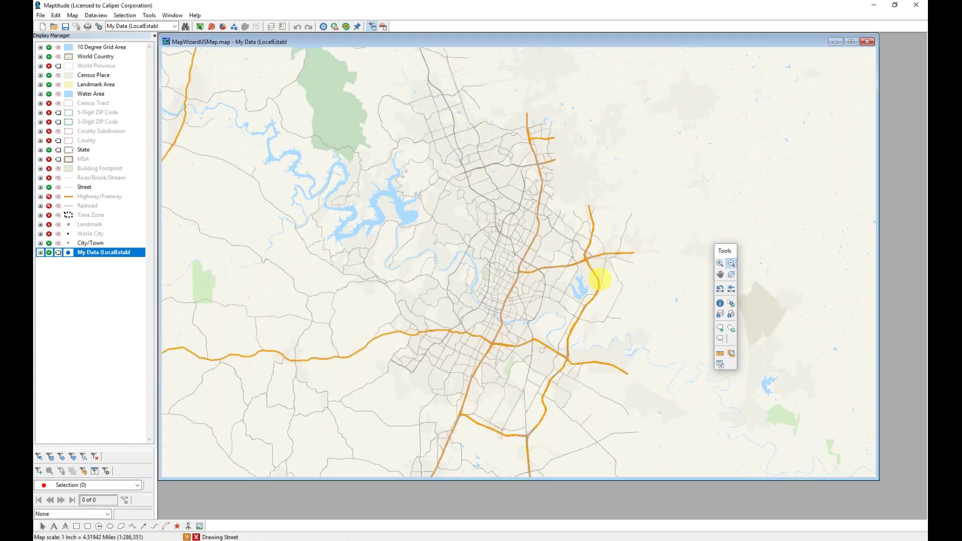
pyautogui.click(599, 279)
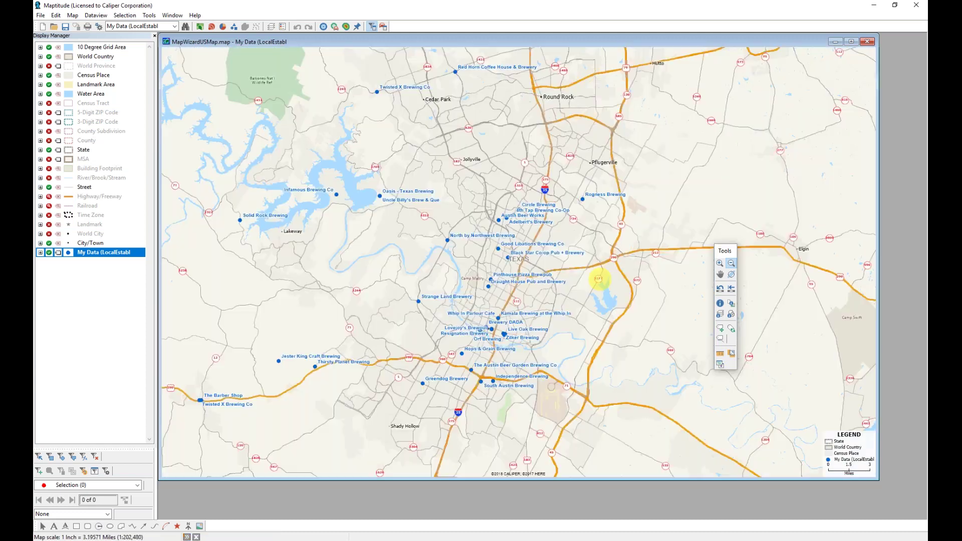
pyautogui.scroll(-1, 598, 279)
pyautogui.scroll(-1, 599, 279)
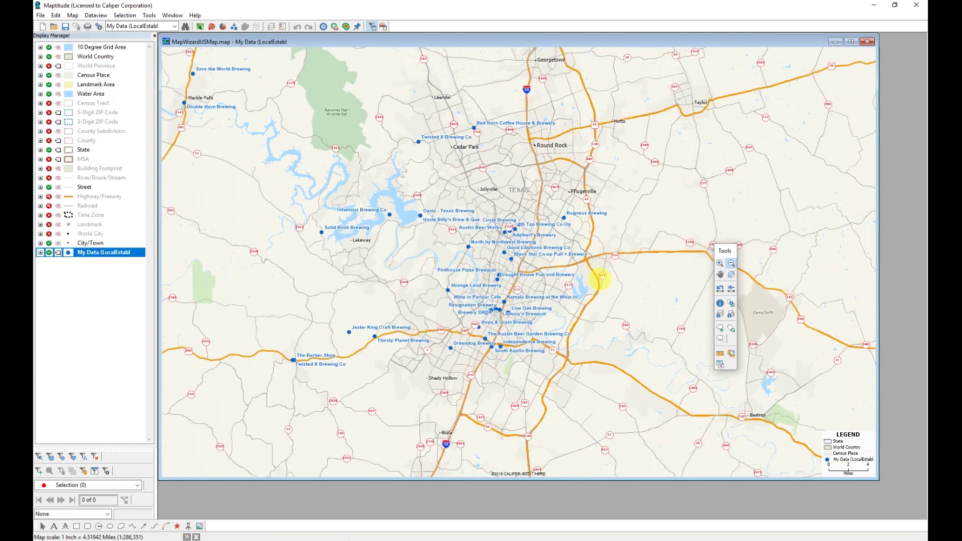
pyautogui.moveTo(600, 280); pyautogui.dragTo(511, 285)
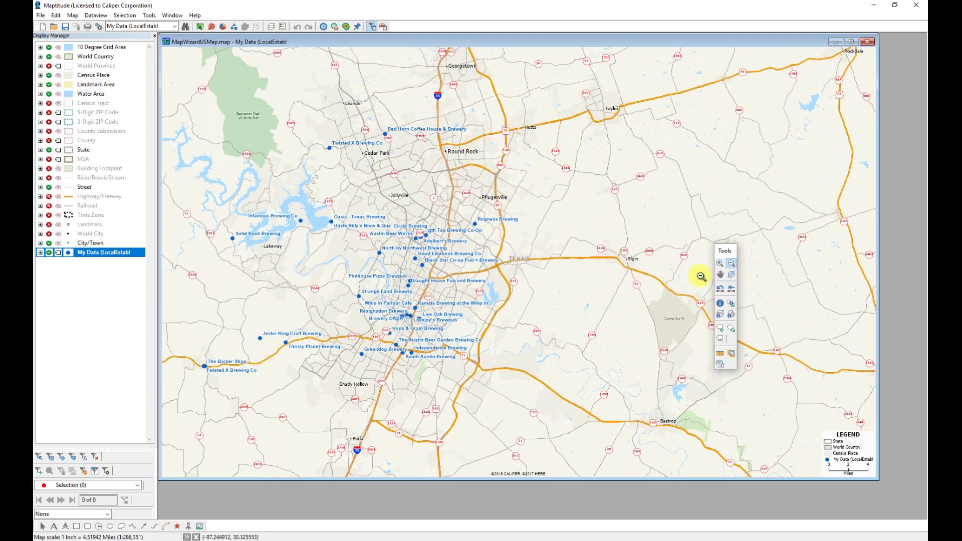
pyautogui.moveTo(784, 287)
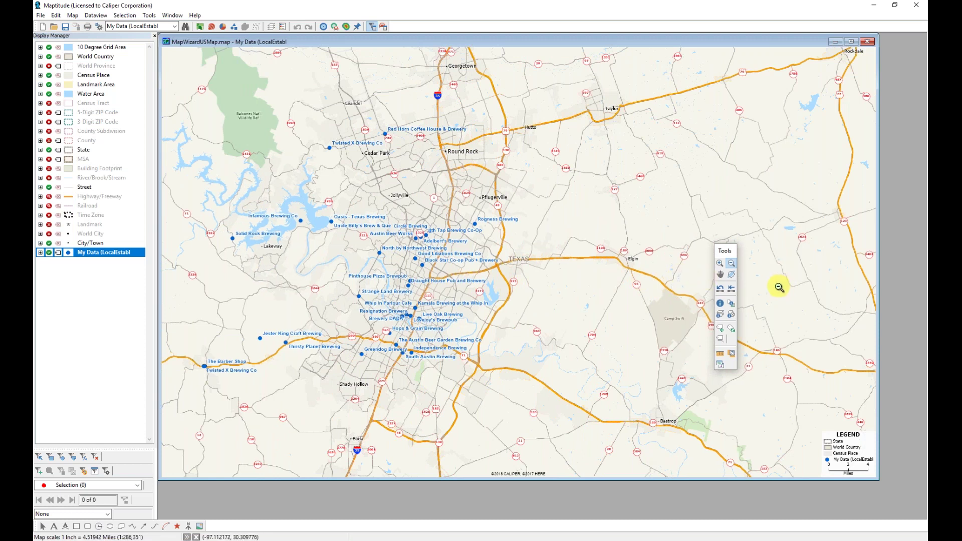
# Step back through the previous map scales to the Austin-area view at 1:240,791.
pyautogui.click(720, 289)
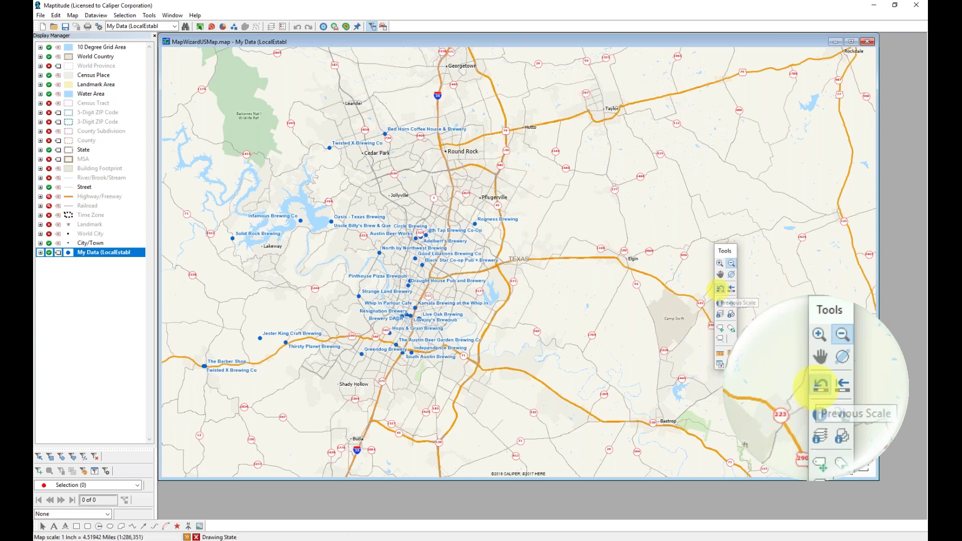
pyautogui.click(720, 289)
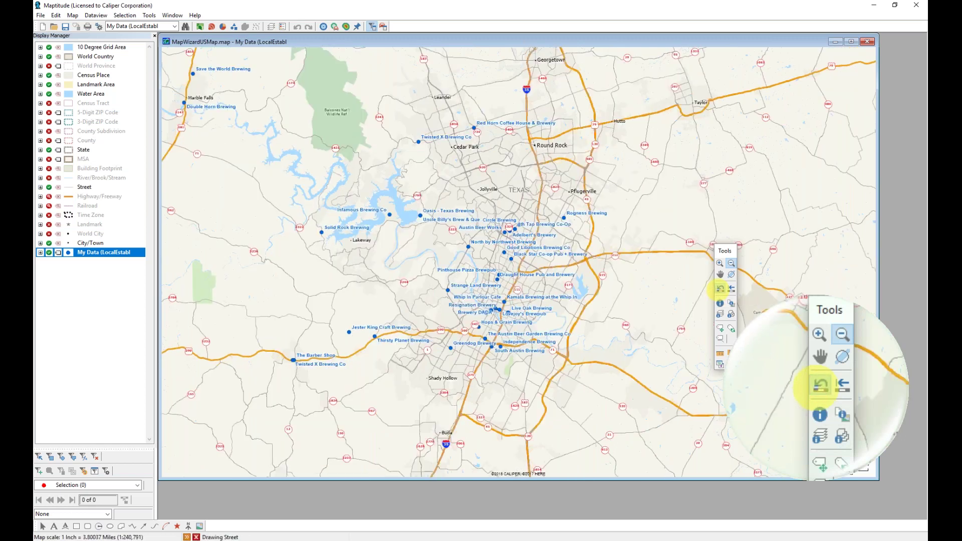
pyautogui.click(718, 289)
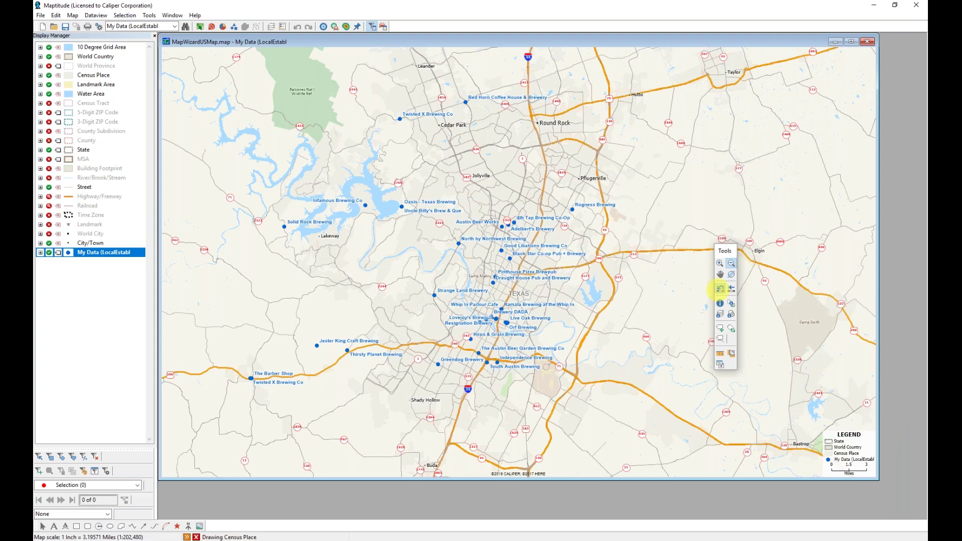
pyautogui.click(720, 290)
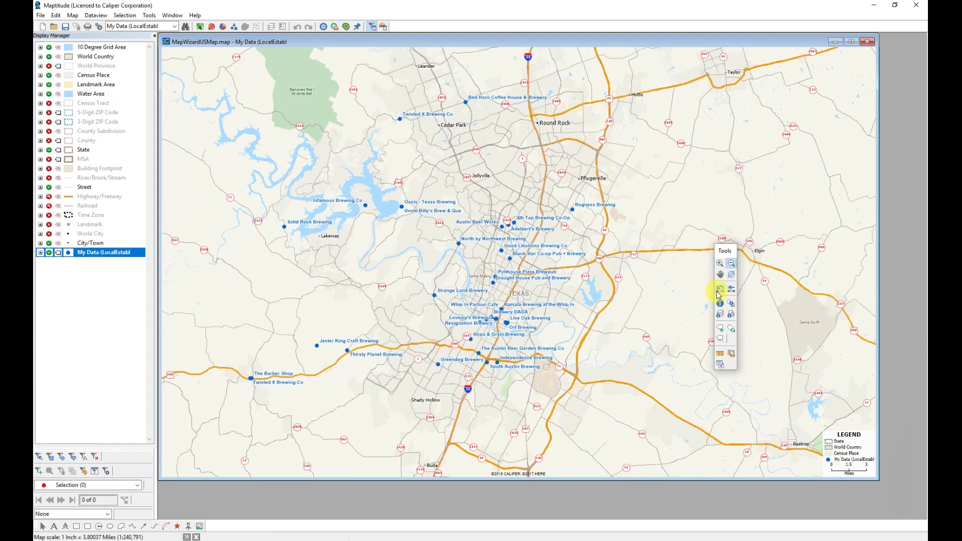
# Rename the My Data (LocalEstabl) layer as Local Establishments.
pyautogui.rightClick(83, 257)
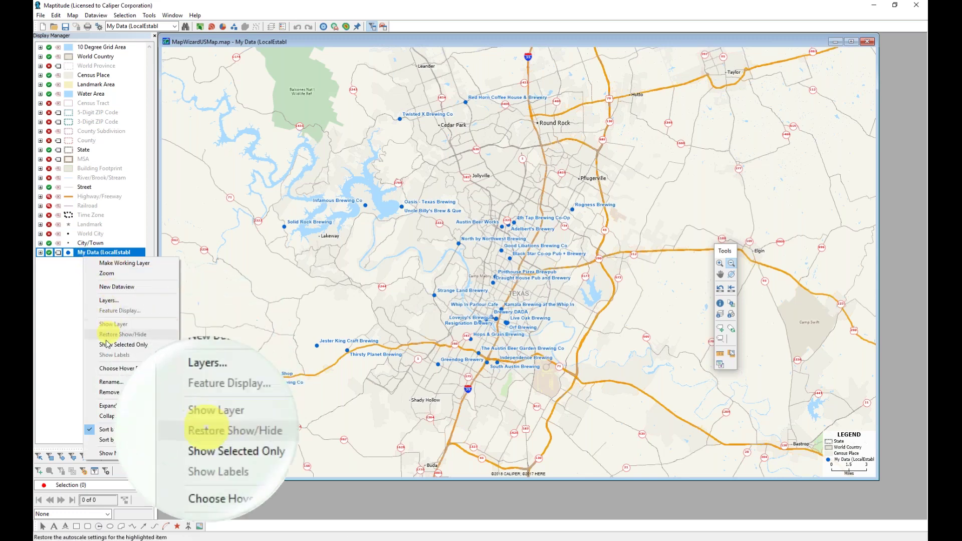
pyautogui.click(114, 382)
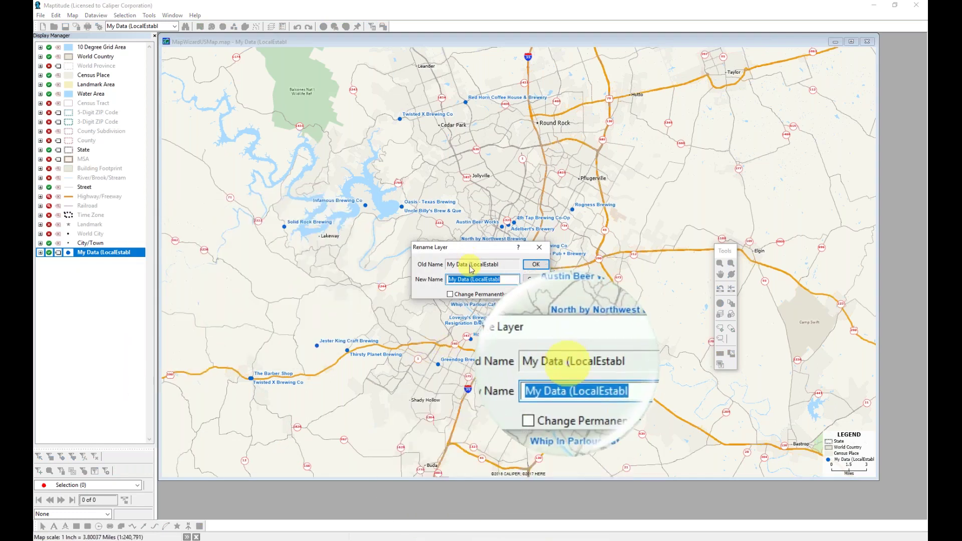
pyautogui.write('Local Establi')
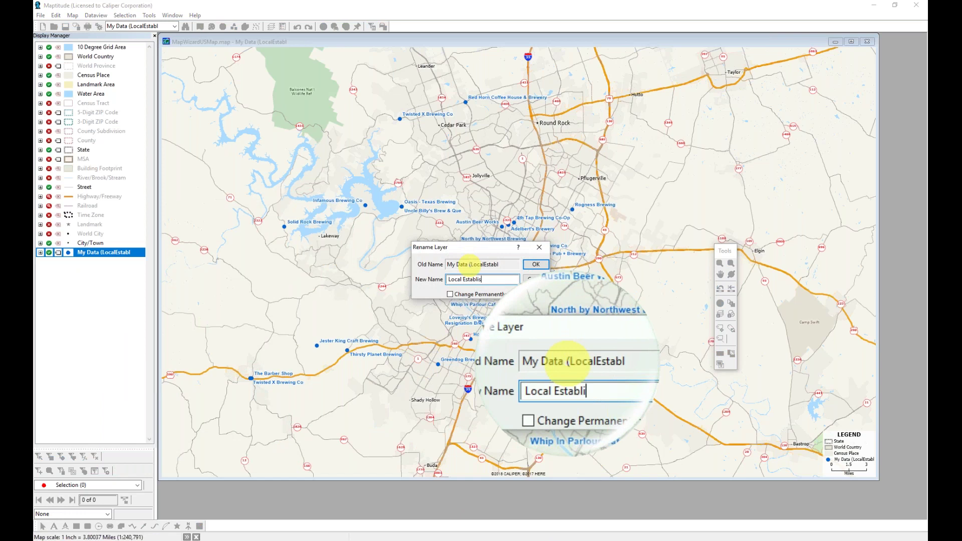
pyautogui.write('shments')
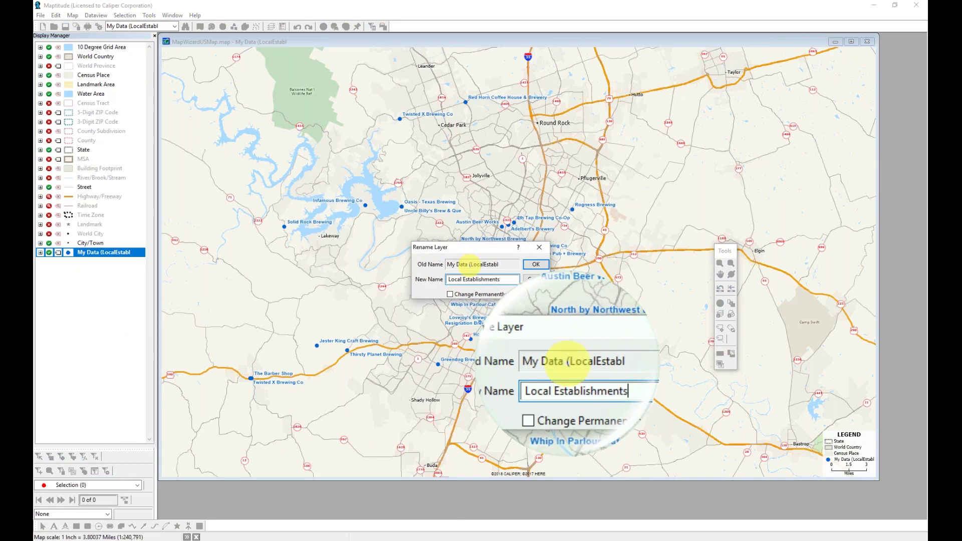
pyautogui.click(535, 265)
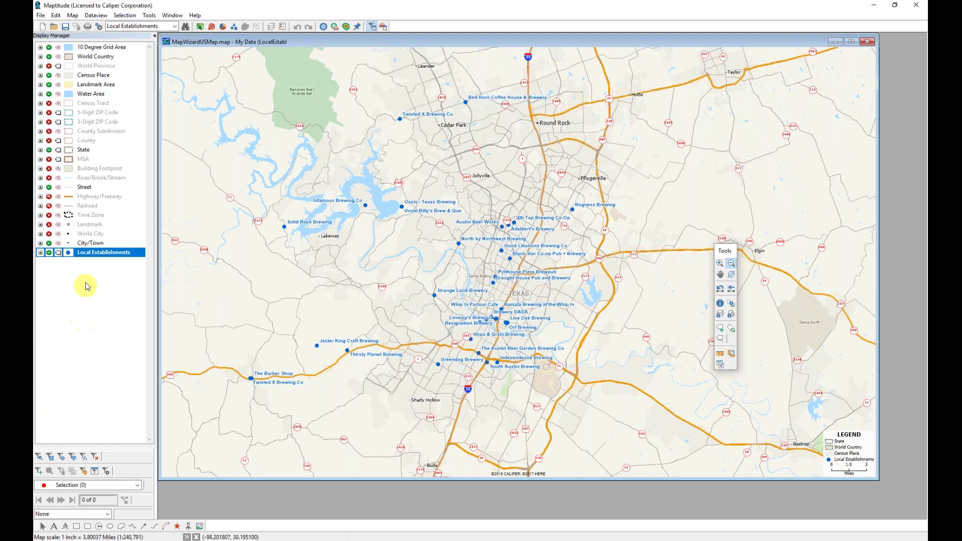
# Change the Local Establishments point symbol to the circled fork-and-knife icon at size 11 and apply it to the map.
pyautogui.click(68, 253)
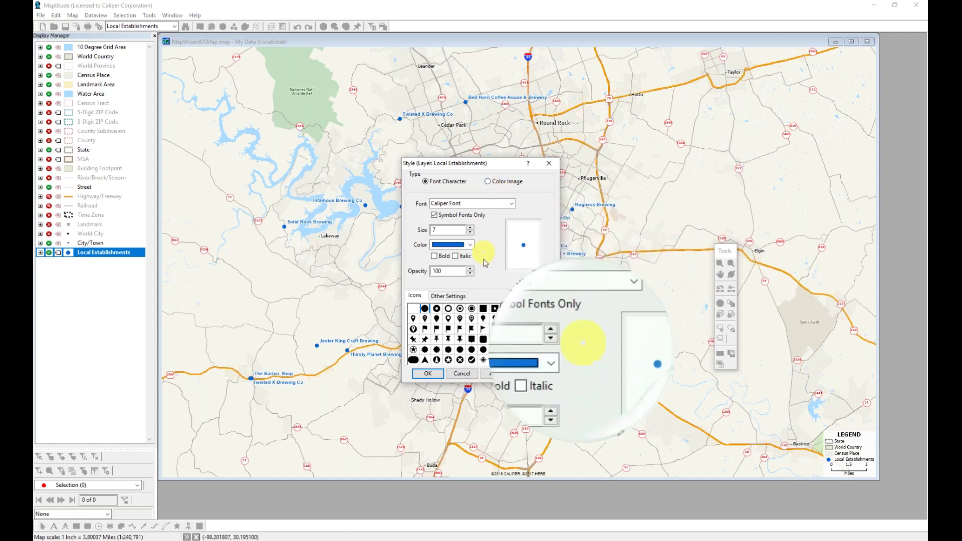
pyautogui.scroll(-5, 462, 335)
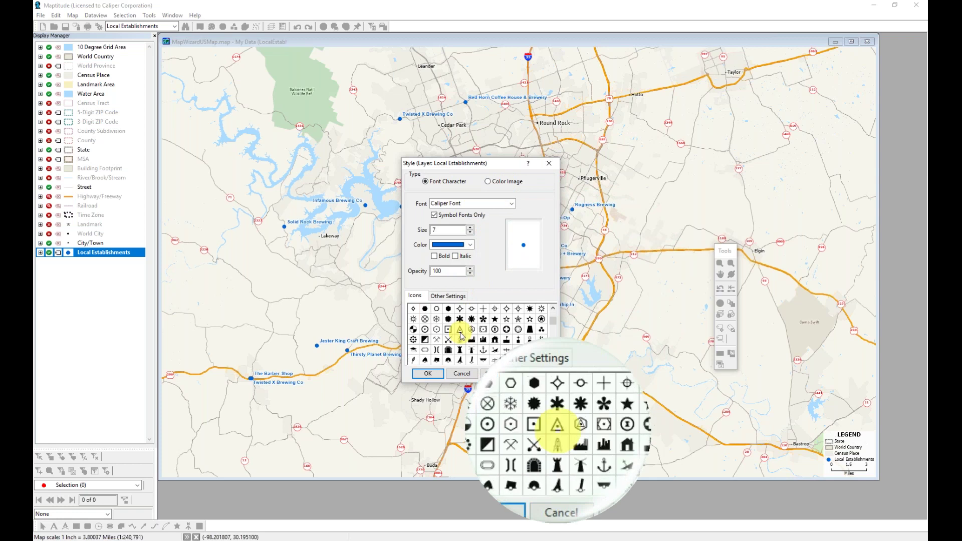
pyautogui.scroll(-3, 461, 336)
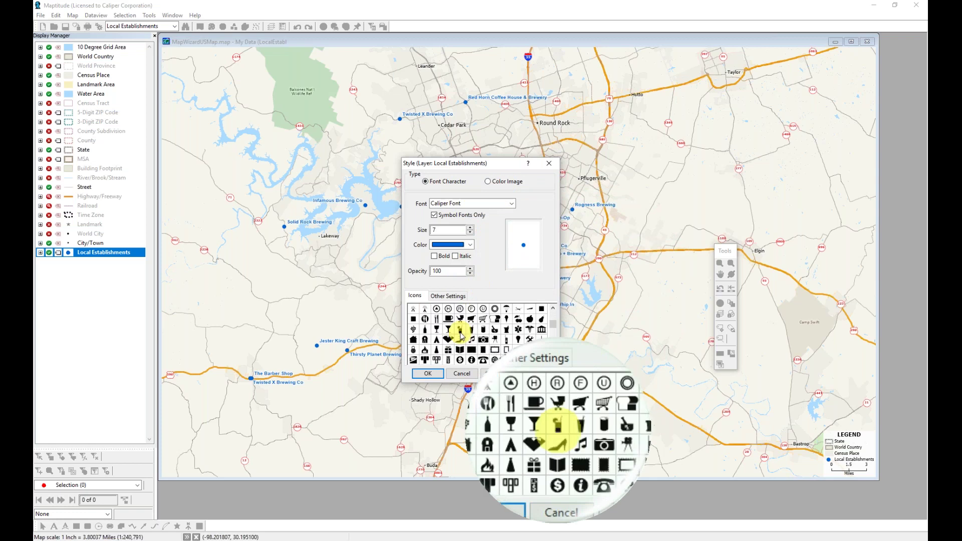
pyautogui.click(425, 319)
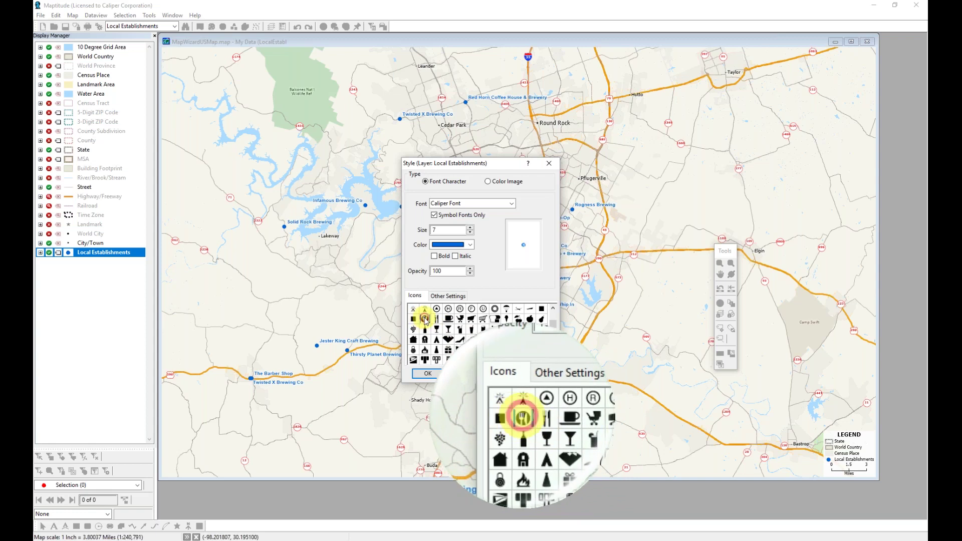
pyautogui.click(470, 227)
pyautogui.click(470, 228)
pyautogui.click(470, 228)
pyautogui.click(470, 228)
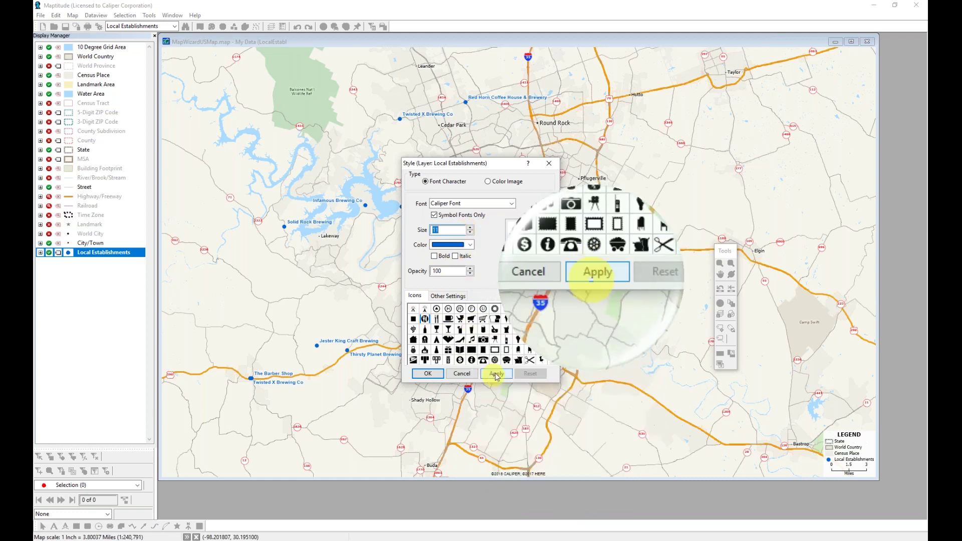
pyautogui.click(496, 374)
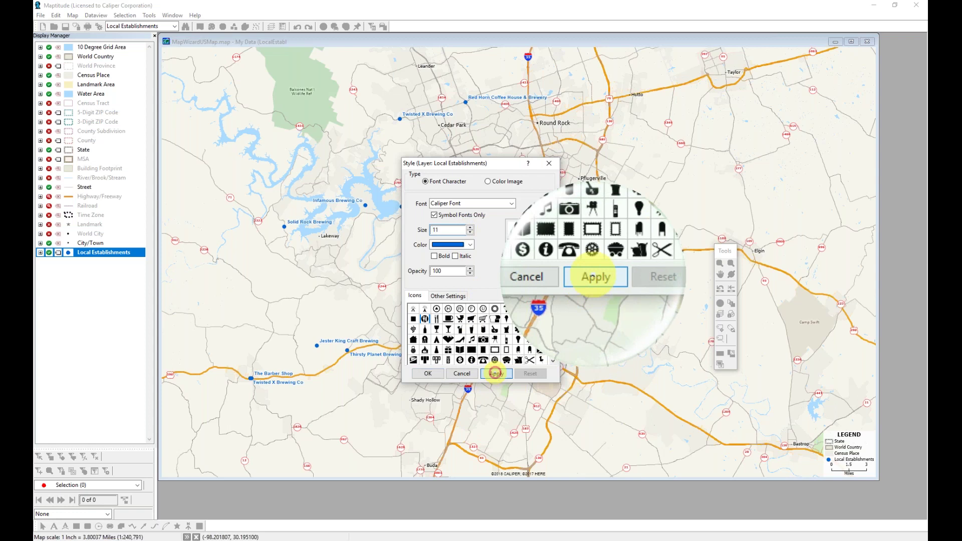
# Set the Local Establishments icon to size 12 and color it orange.
pyautogui.click(471, 228)
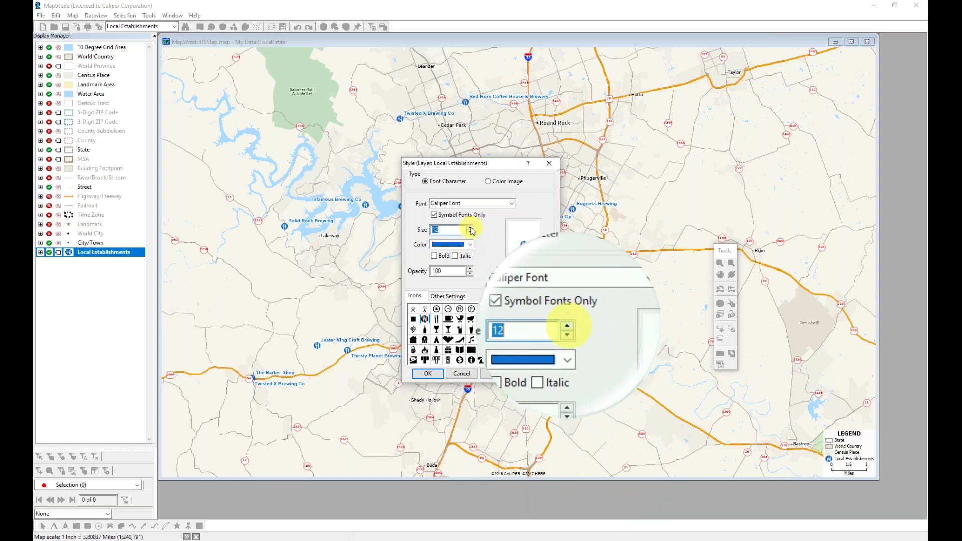
pyautogui.click(470, 244)
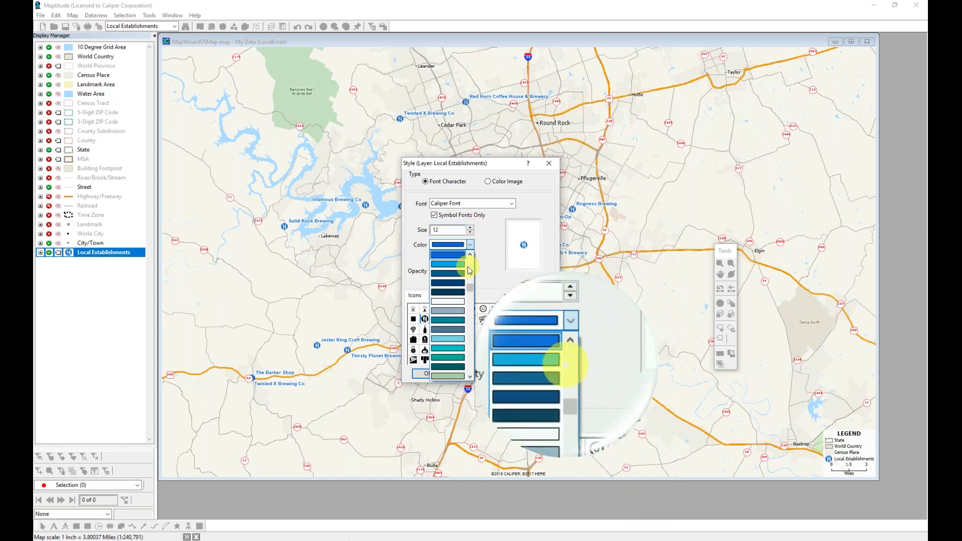
pyautogui.scroll(5, 467, 266)
pyautogui.click(454, 312)
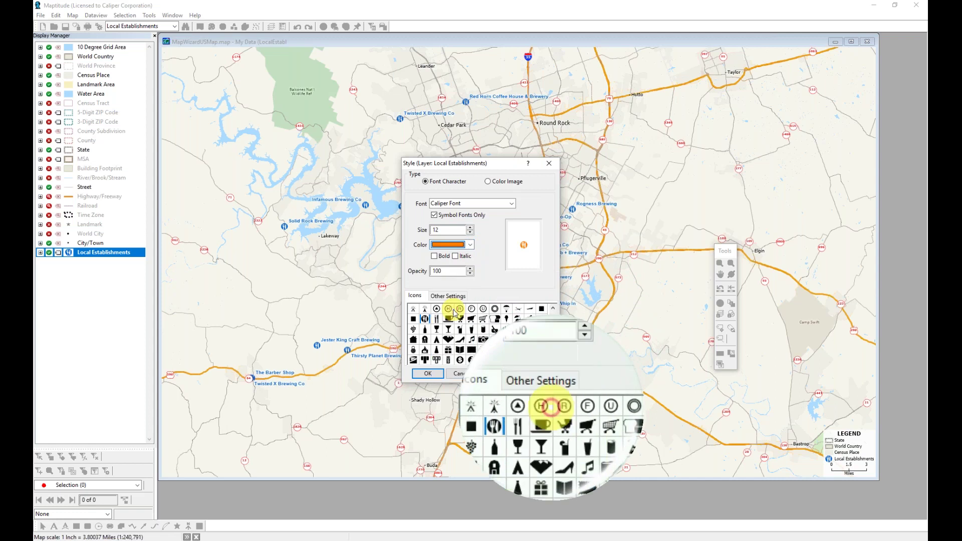
pyautogui.click(429, 374)
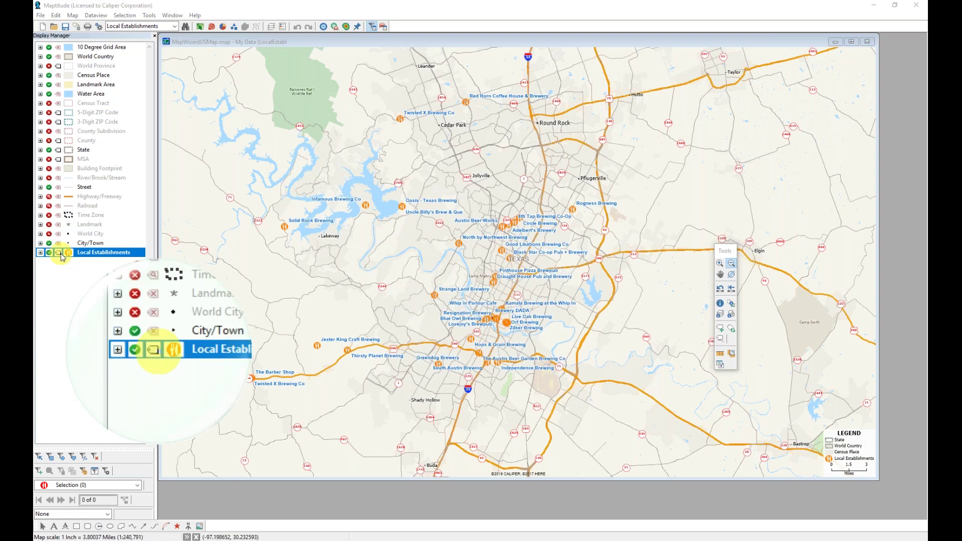
# Set the Local Establishments labels to use multiple fields, selecting Name and Hours.
pyautogui.click(59, 253)
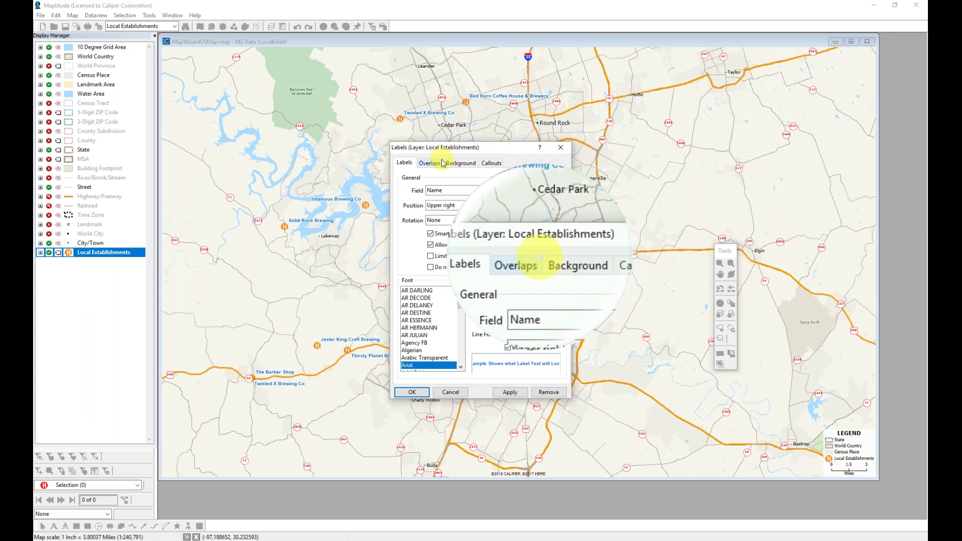
pyautogui.click(451, 193)
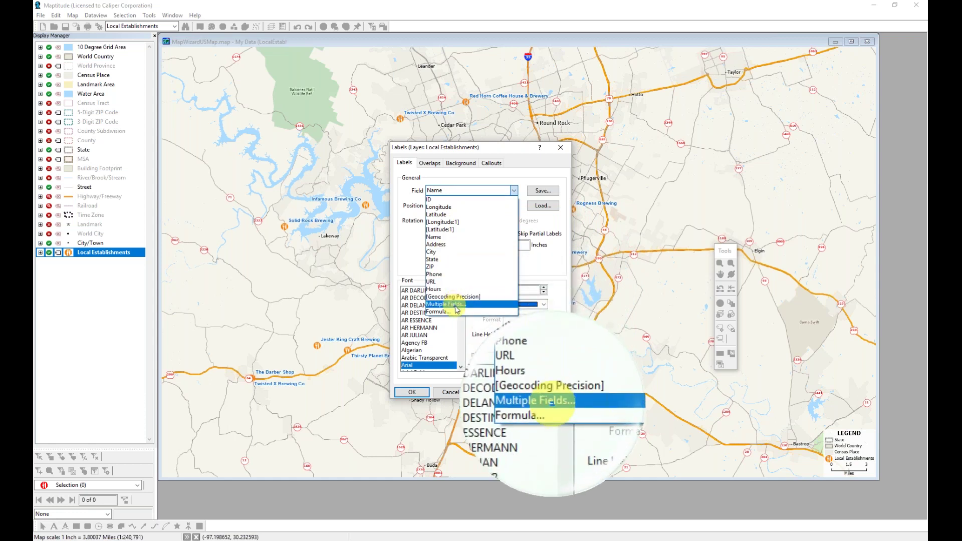
pyautogui.click(446, 304)
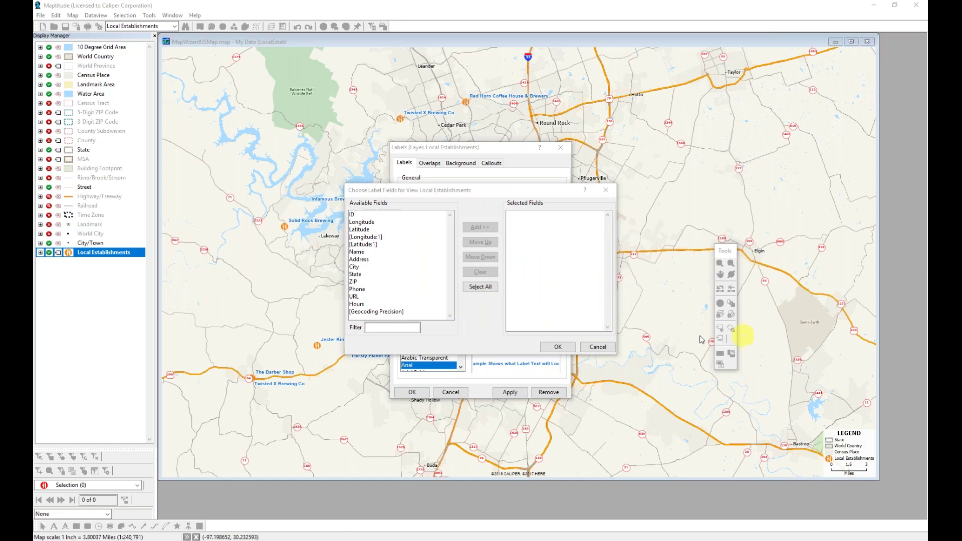
pyautogui.click(482, 195)
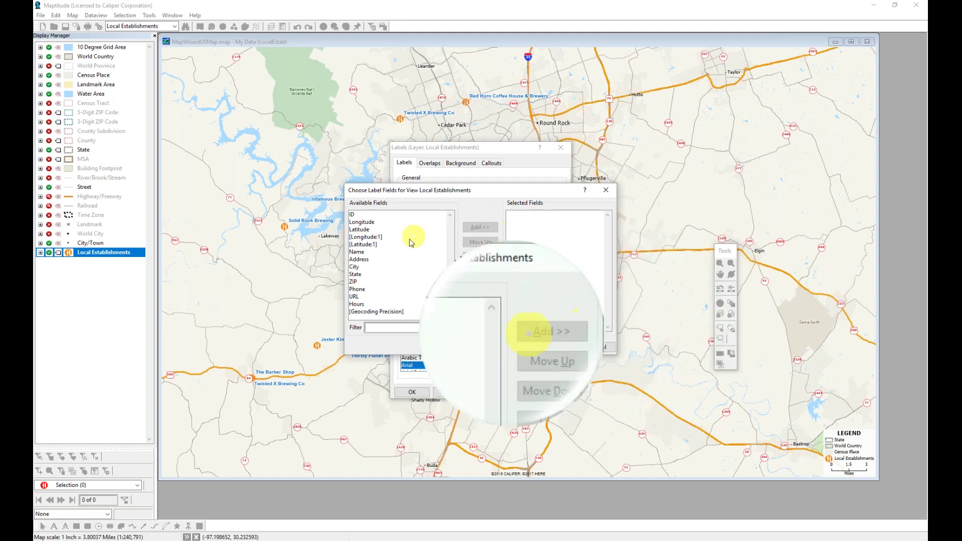
pyautogui.click(357, 252)
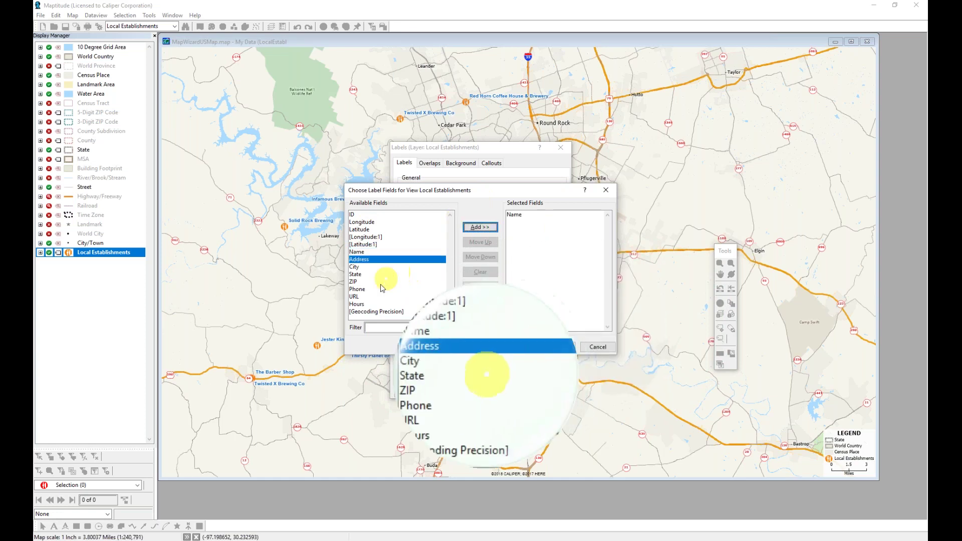
pyautogui.click(360, 306)
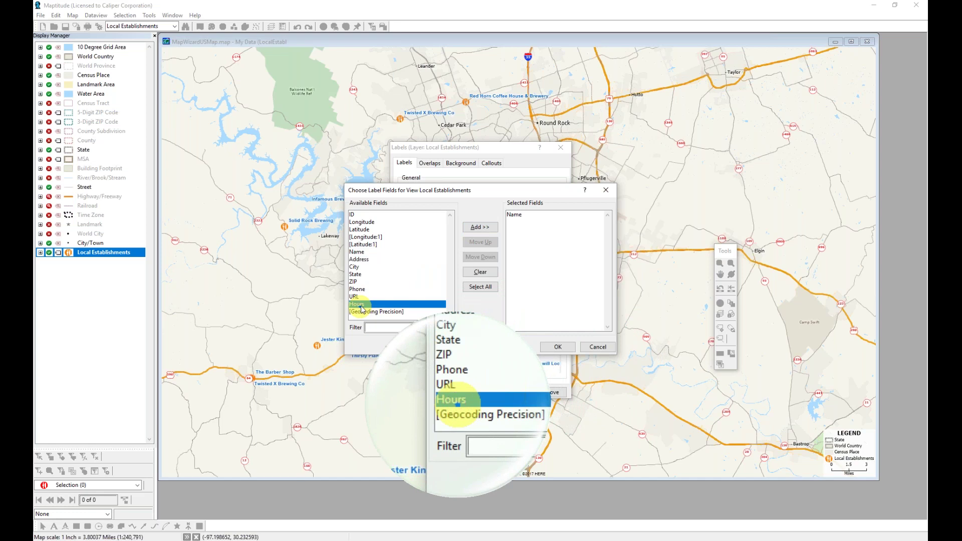
pyautogui.click(475, 228)
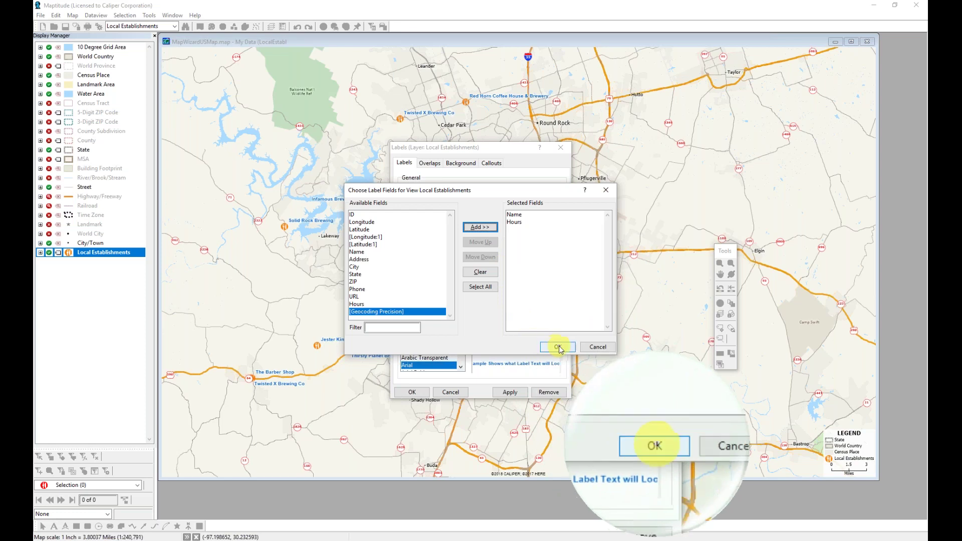
pyautogui.click(557, 347)
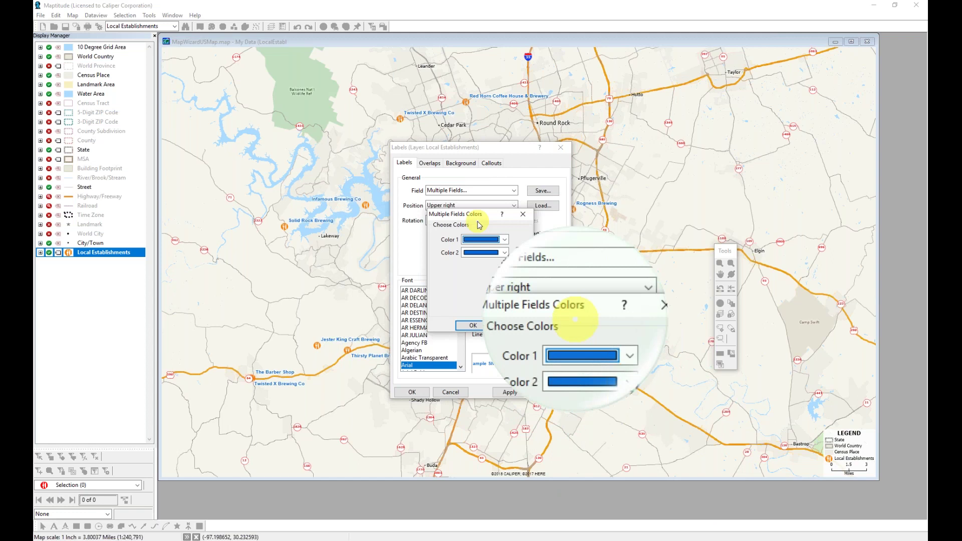
# Color the first label field orange and the second black, and apply the labels to the Local Establishments layer.
pyautogui.click(501, 239)
pyautogui.scroll(5, 495, 271)
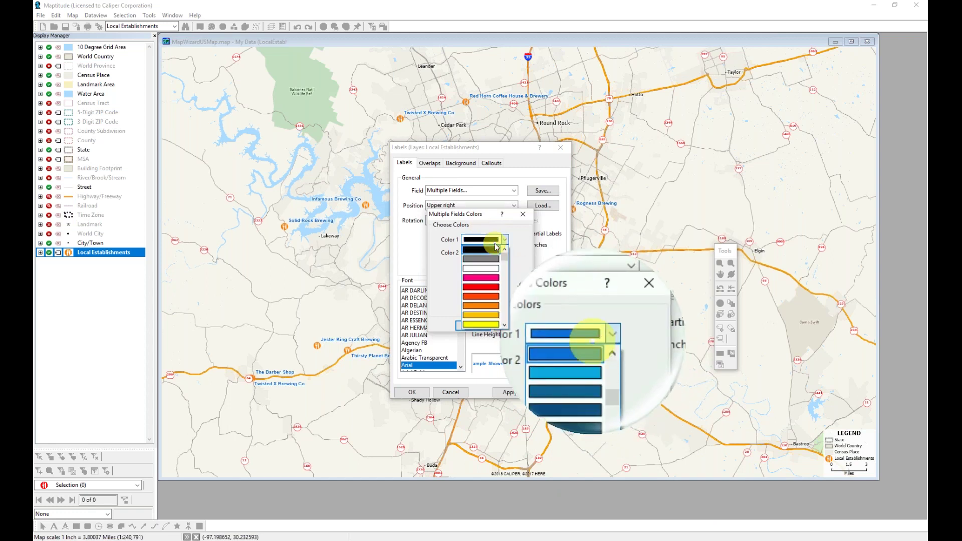
pyautogui.click(472, 304)
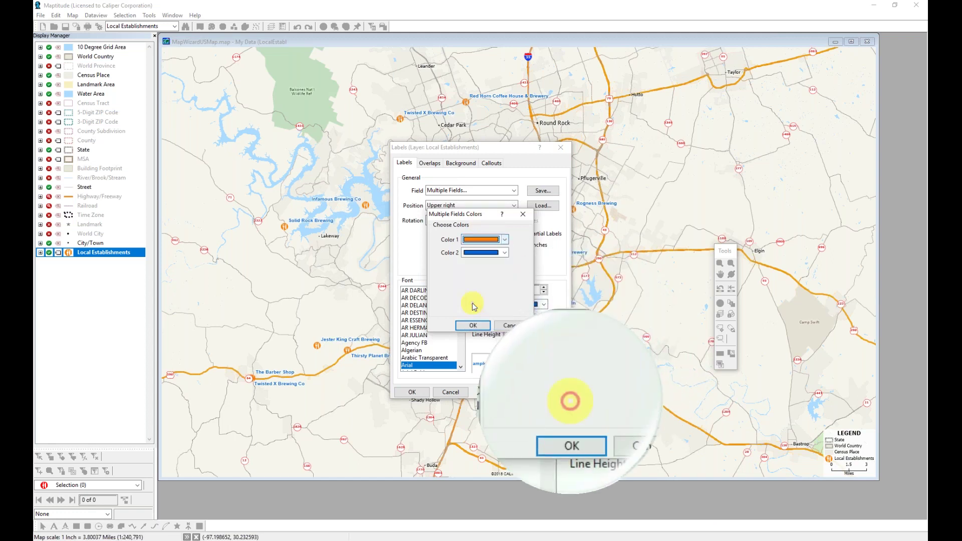
pyautogui.click(481, 255)
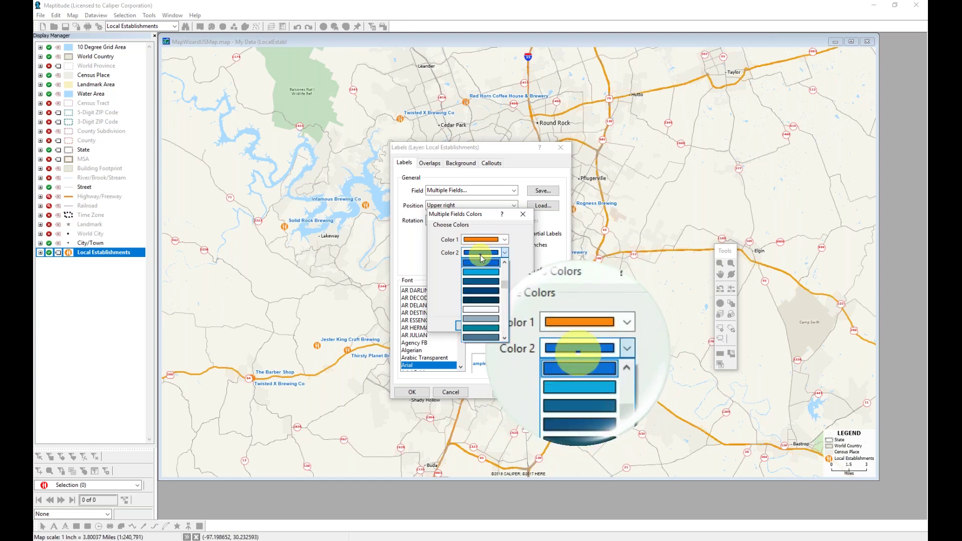
pyautogui.scroll(3, 480, 256)
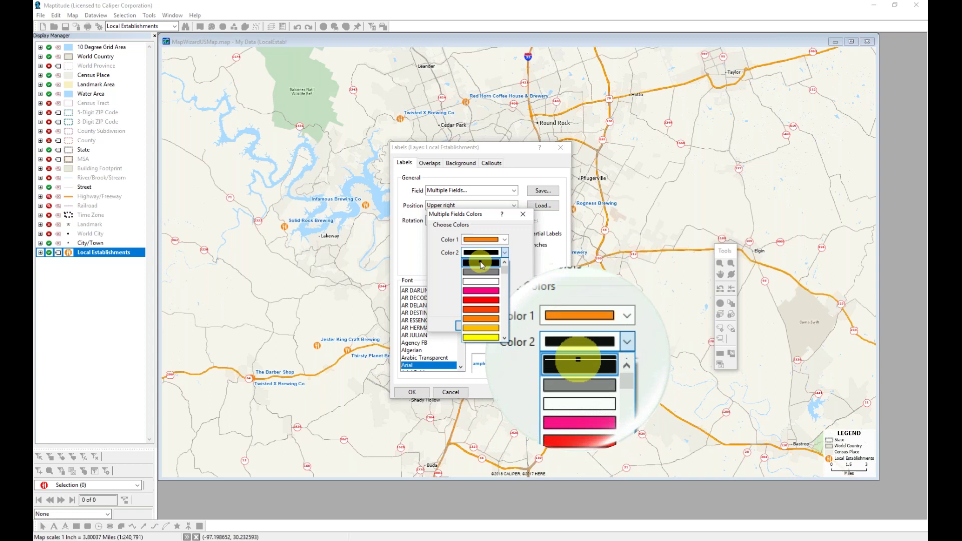
pyautogui.click(479, 262)
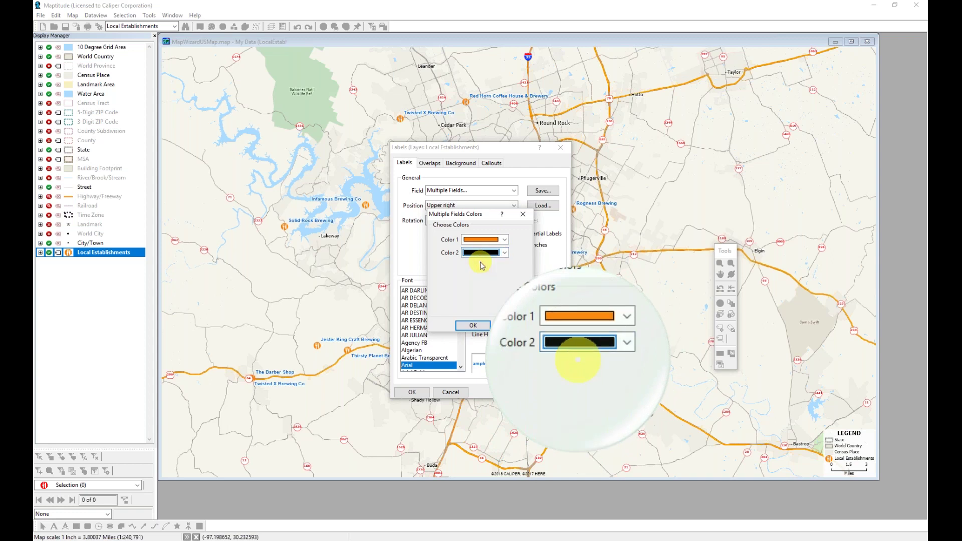
pyautogui.click(471, 327)
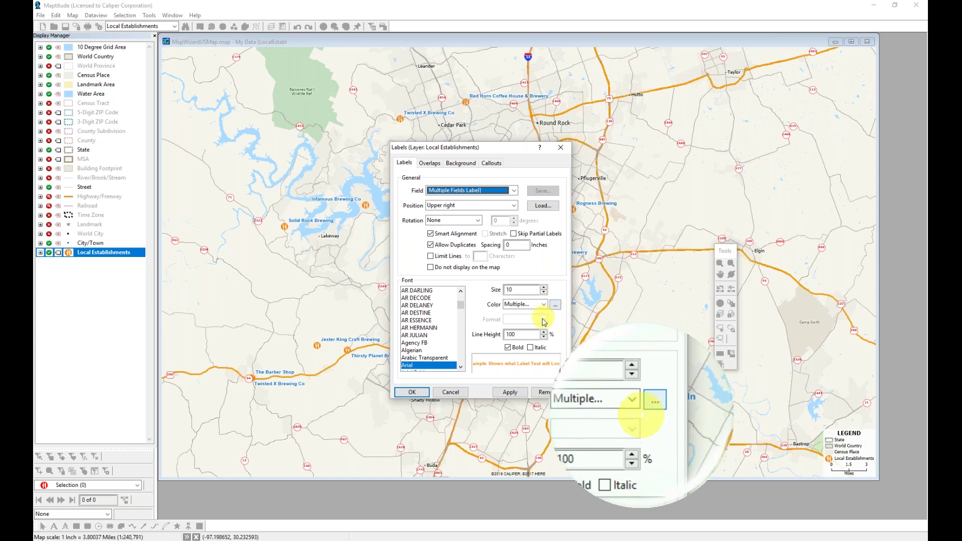
pyautogui.click(519, 397)
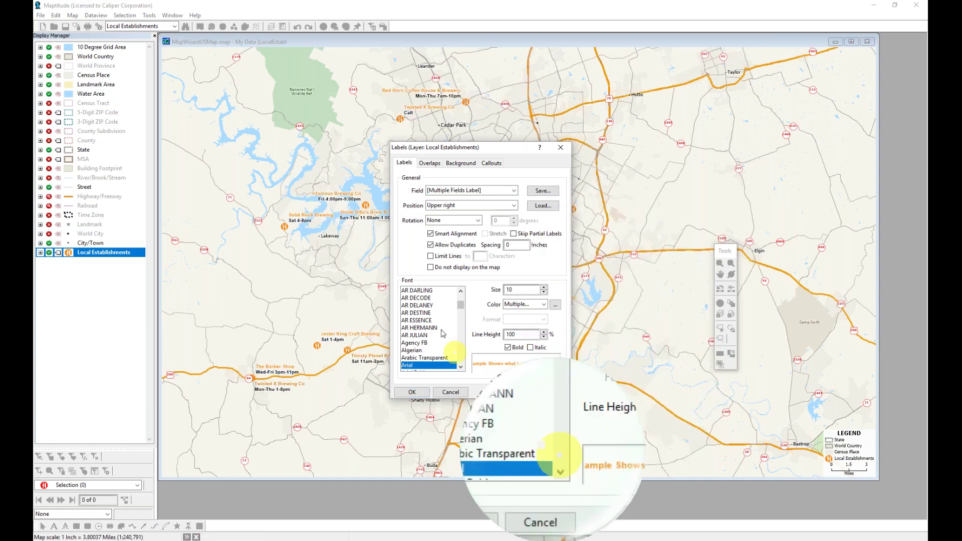
# Set the Local Establishments label position to Right and accept the label settings.
pyautogui.click(453, 206)
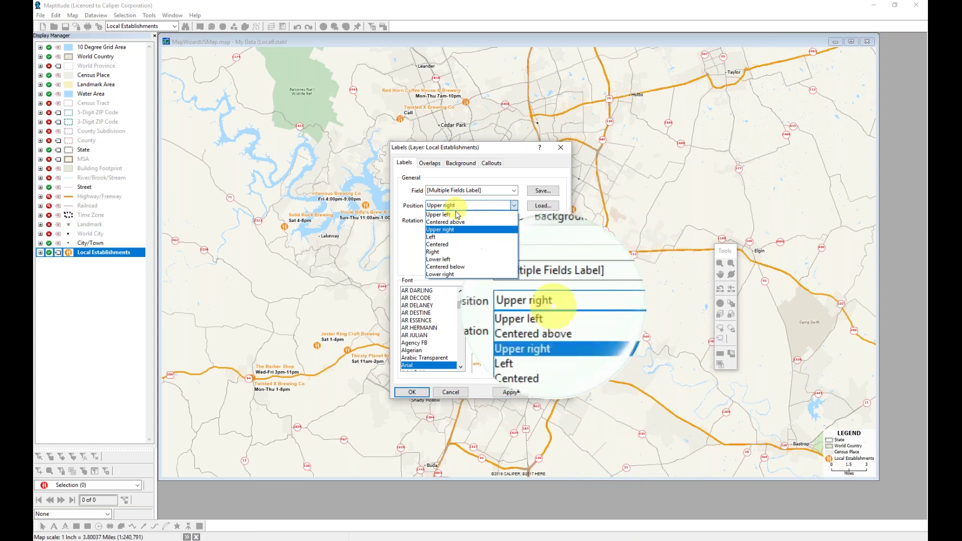
pyautogui.click(443, 252)
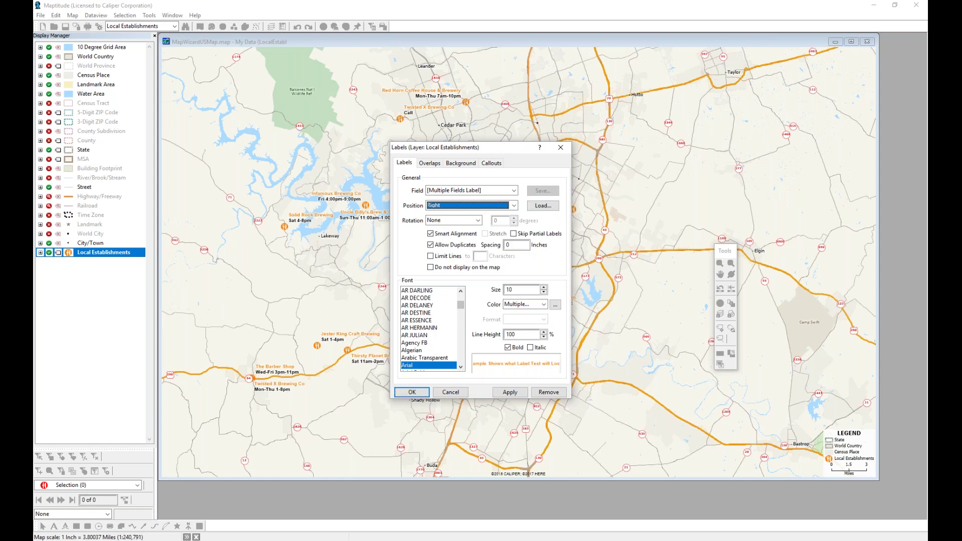
pyautogui.click(412, 392)
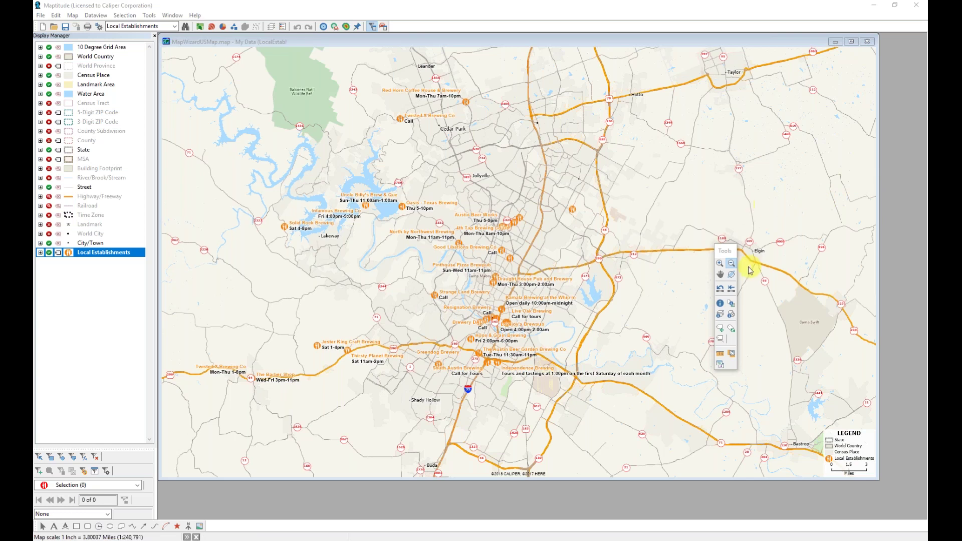
# Return the map to its initial scale, then move the Big Bend Brewing label farther east of its point with a callout line.
pyautogui.click(732, 289)
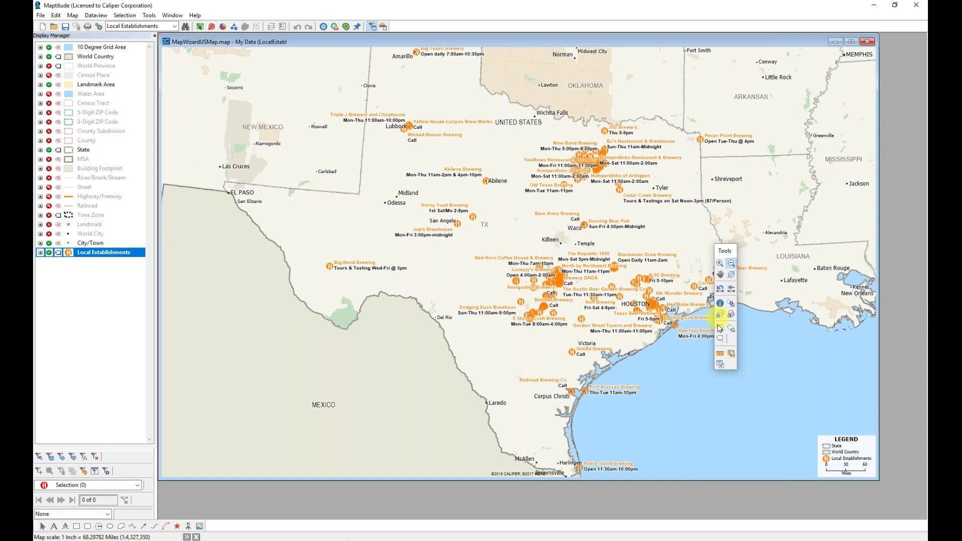
pyautogui.click(721, 330)
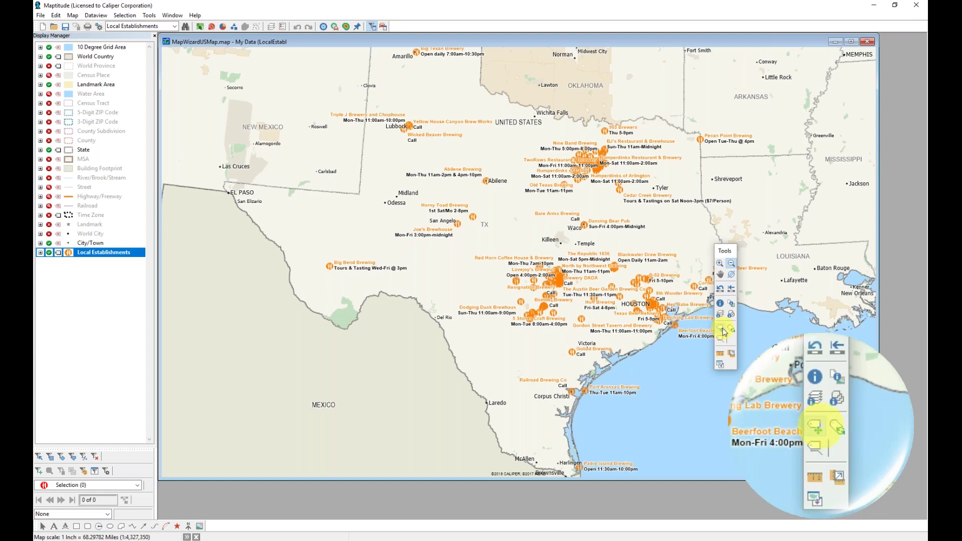
pyautogui.click(356, 271)
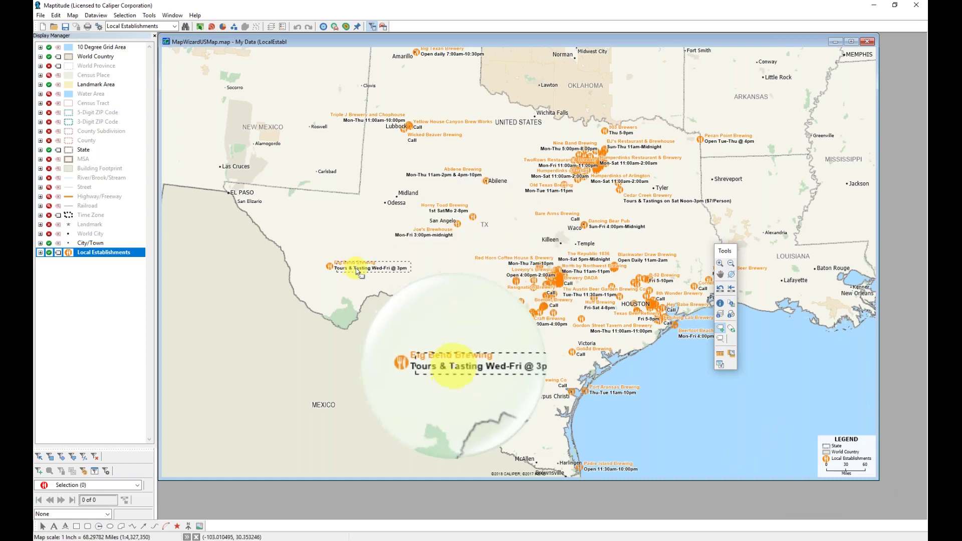
pyautogui.moveTo(356, 269); pyautogui.dragTo(358, 269)
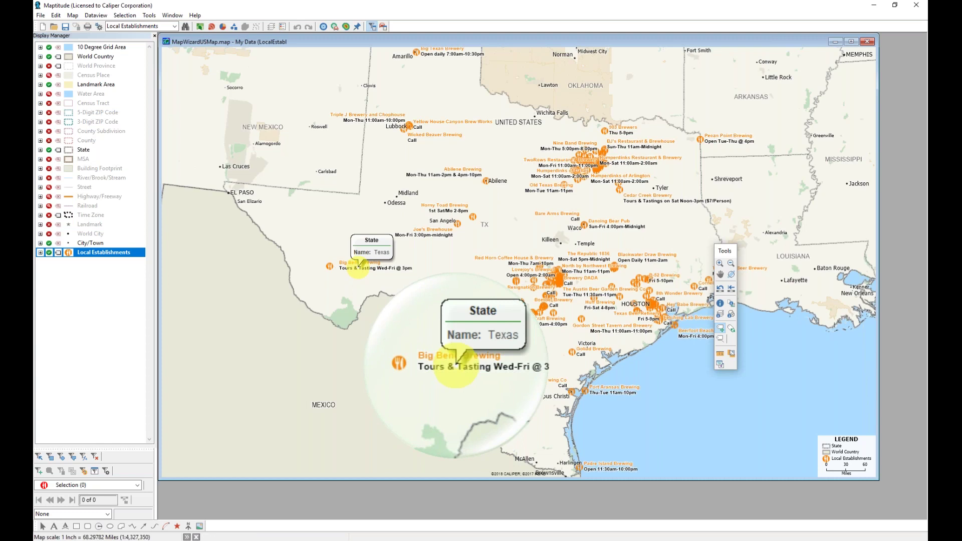
pyautogui.rightClick(359, 269)
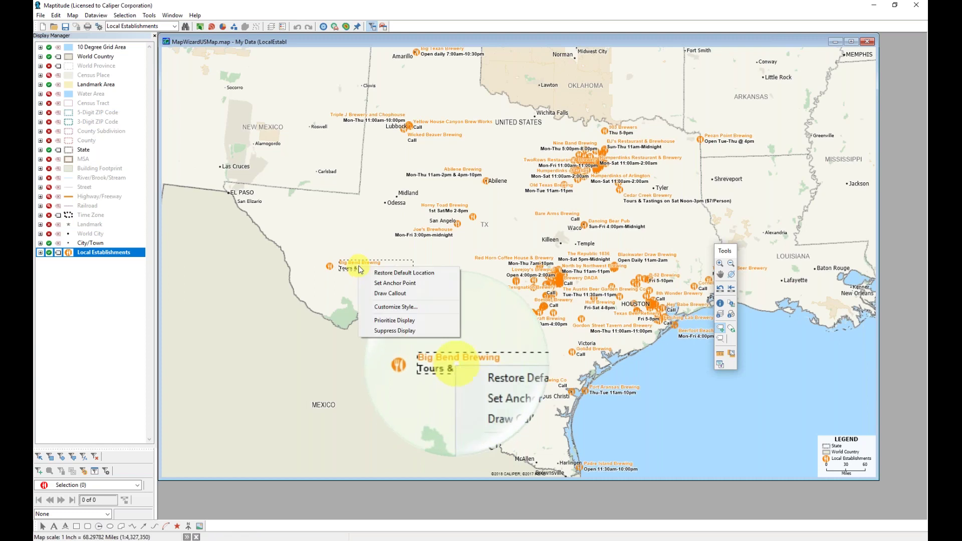
pyautogui.click(390, 293)
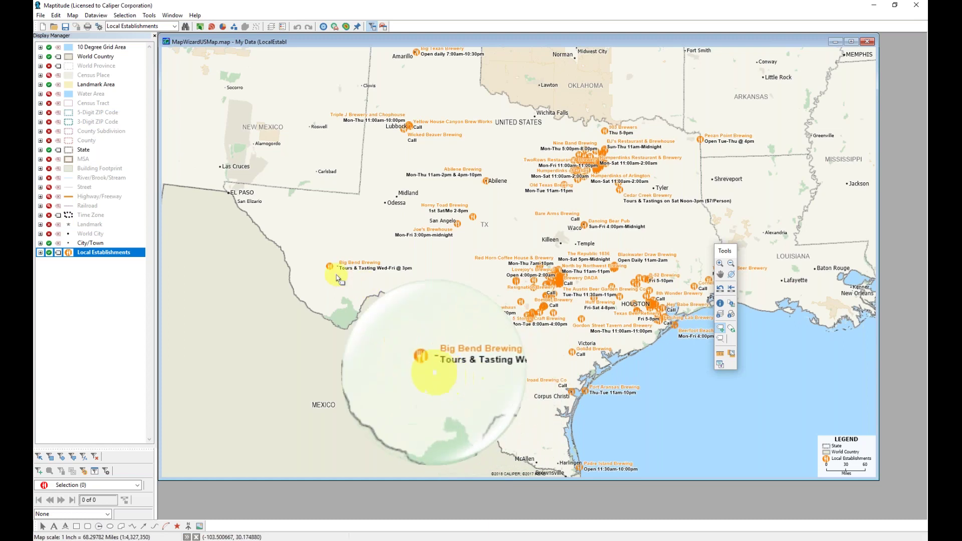
pyautogui.click(355, 269)
pyautogui.moveTo(355, 266); pyautogui.dragTo(368, 266)
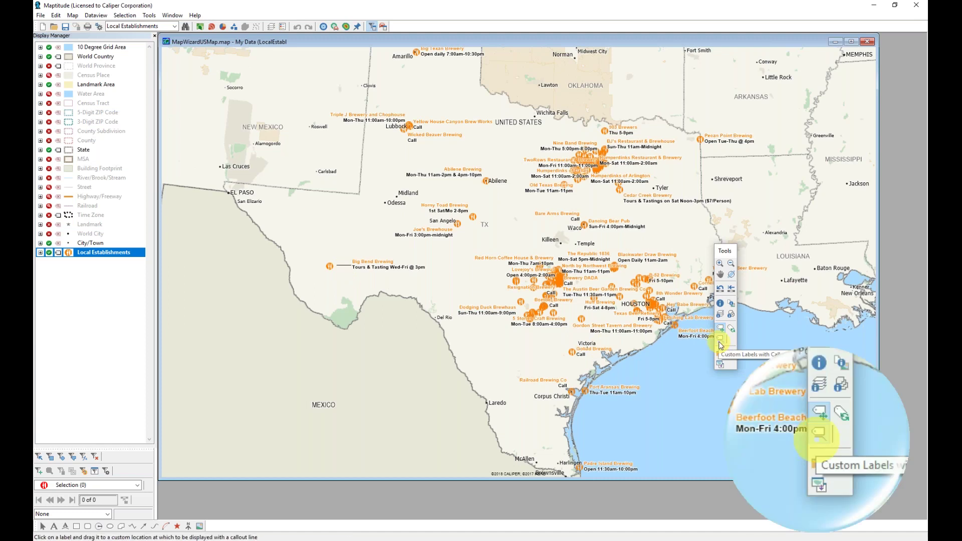
# Move the Horny Toad Brewing label west of its point as a custom label with a callout.
pyautogui.click(720, 340)
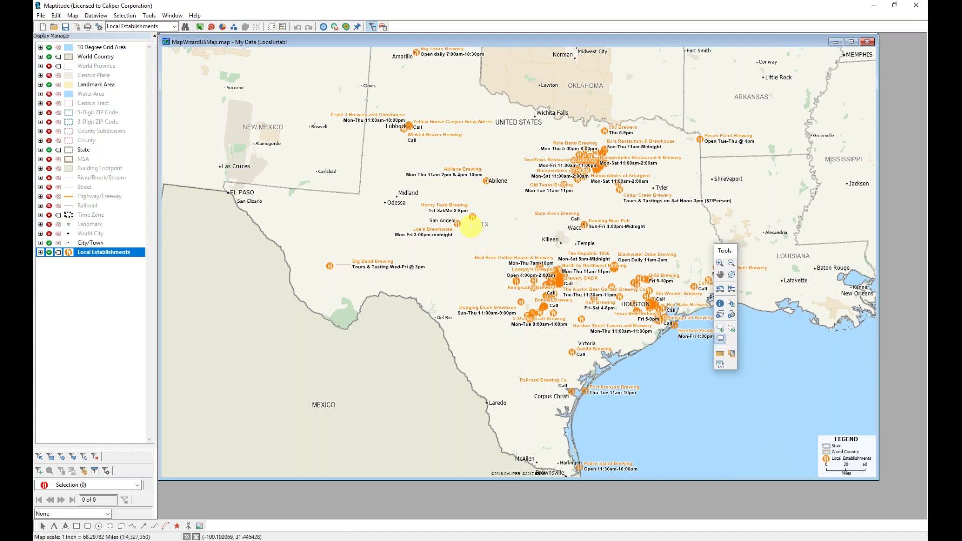
pyautogui.moveTo(447, 210); pyautogui.dragTo(420, 209)
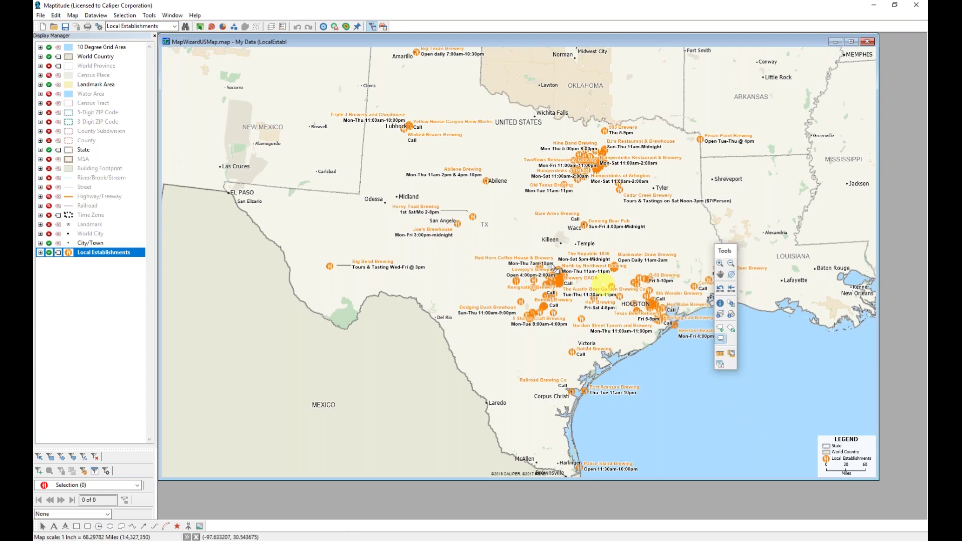
# Customize the style of the Abilene Brewing label with font size 16.
pyautogui.rightClick(452, 177)
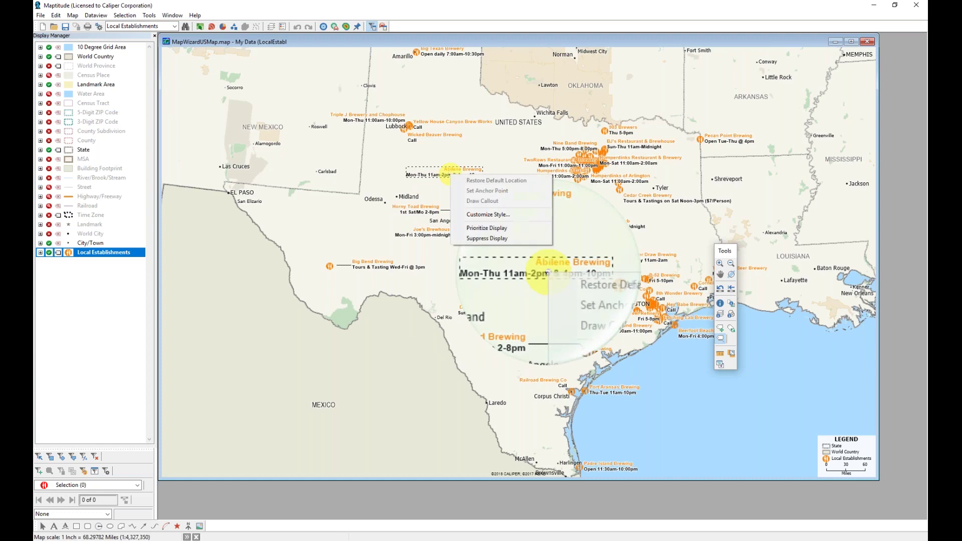
pyautogui.click(488, 215)
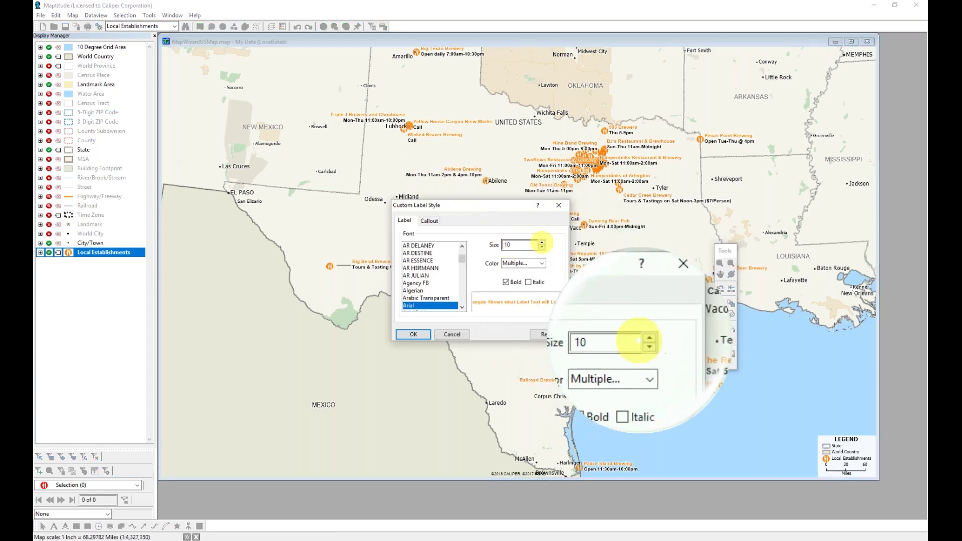
pyautogui.click(542, 242)
pyautogui.click(542, 243)
pyautogui.click(542, 242)
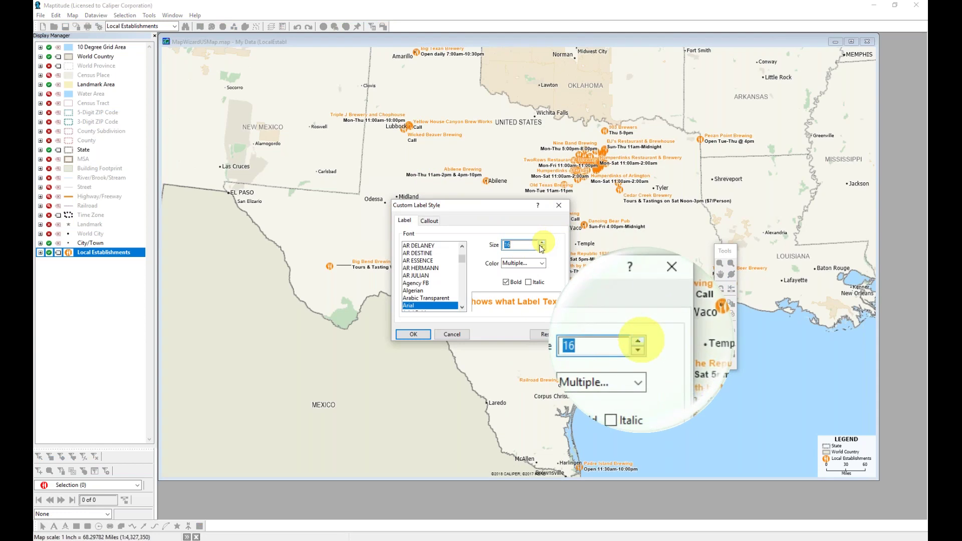
pyautogui.click(413, 334)
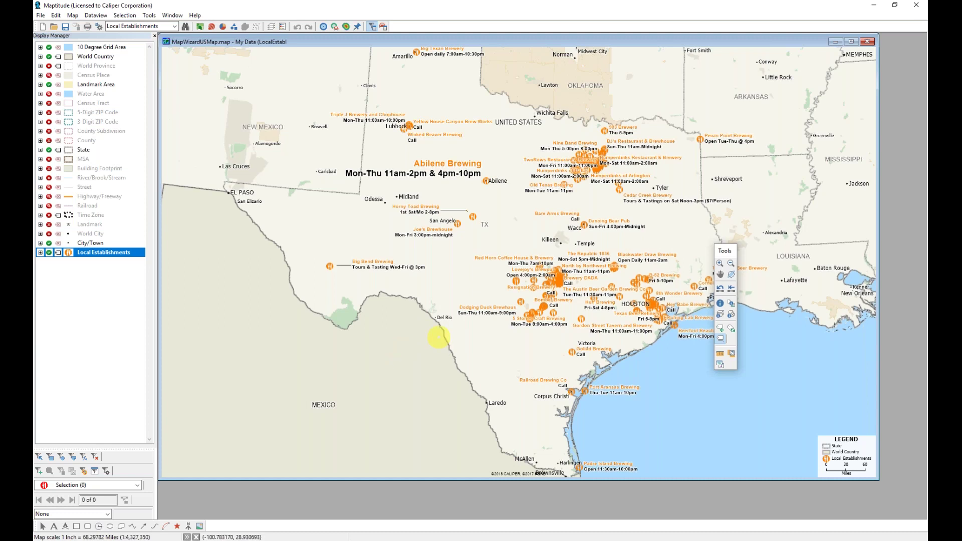
# Start adding data to the map from Sheet1 of LocalEstablishments.xlsx.
pyautogui.click(73, 16)
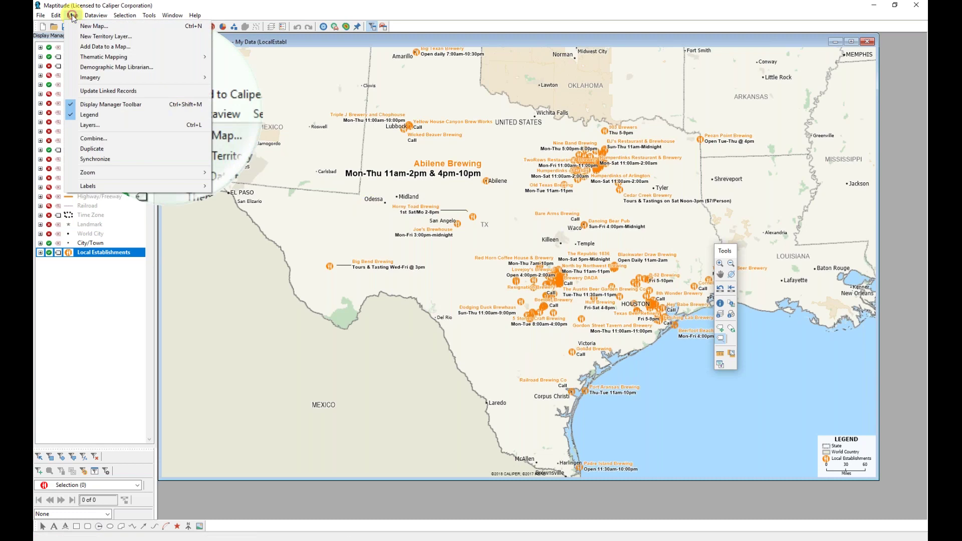
pyautogui.click(93, 47)
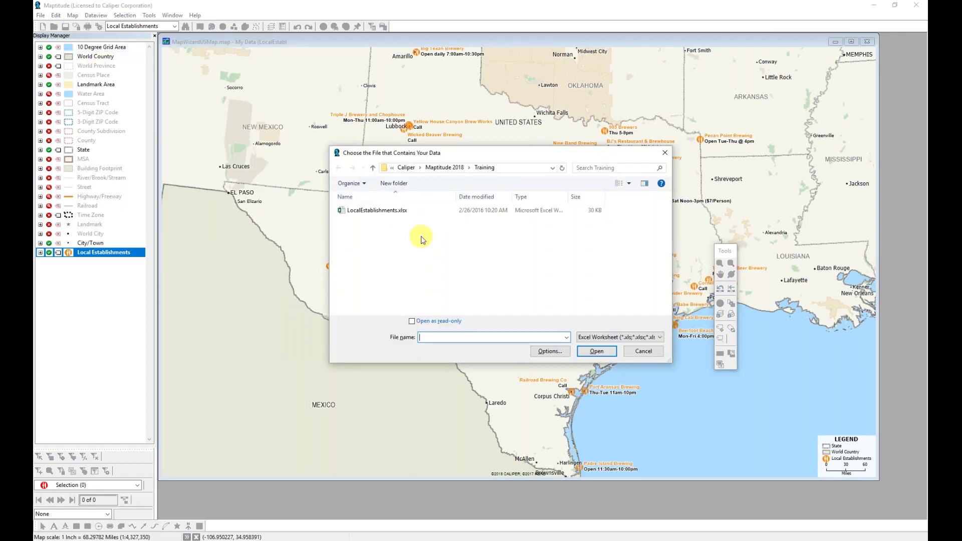
pyautogui.click(386, 210)
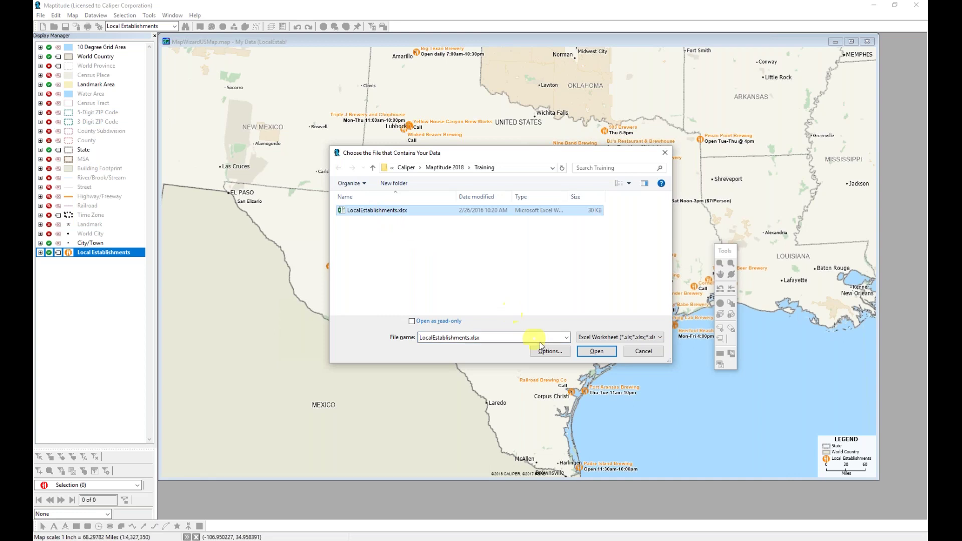
pyautogui.click(596, 350)
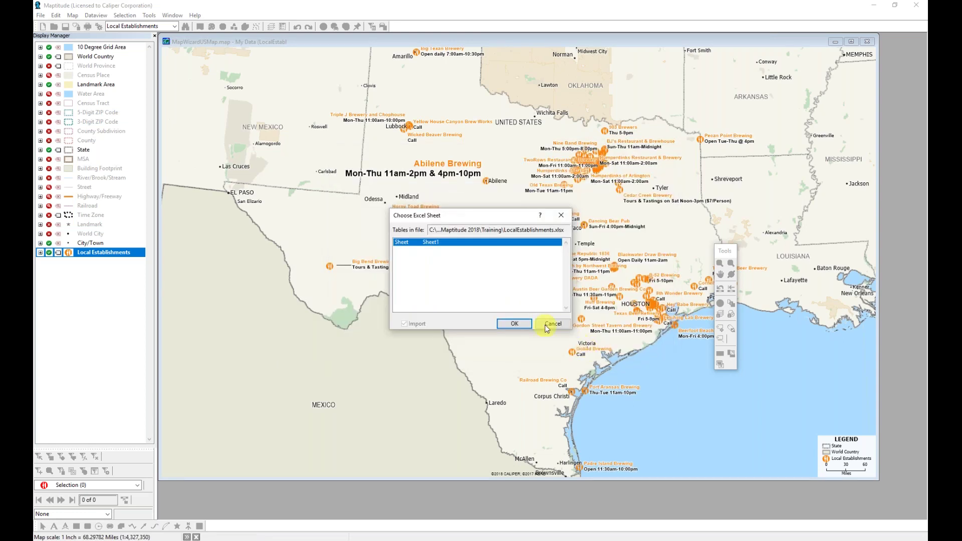
pyautogui.click(521, 323)
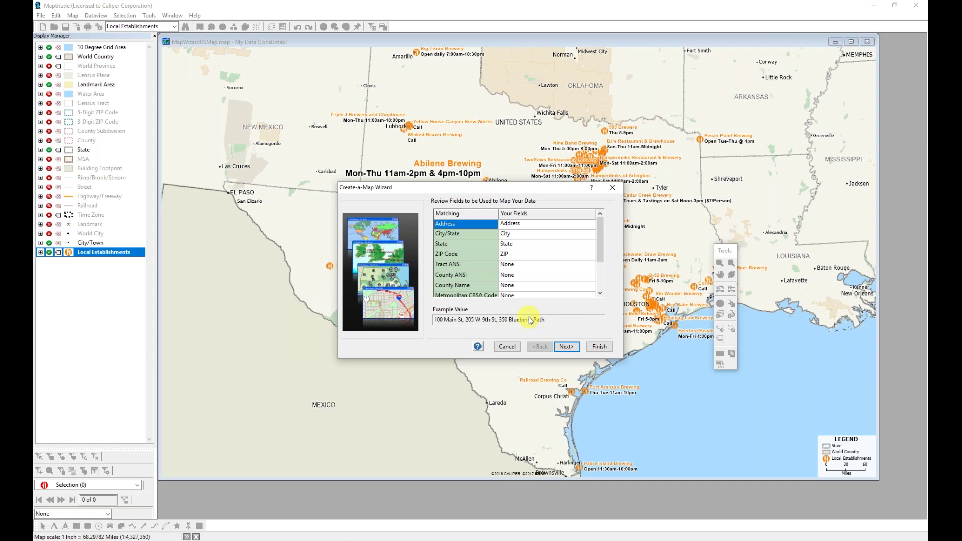
# Accept the field matching and choose to show ZIP Code boundaries with the data attached, added to the existing map.
pyautogui.click(567, 346)
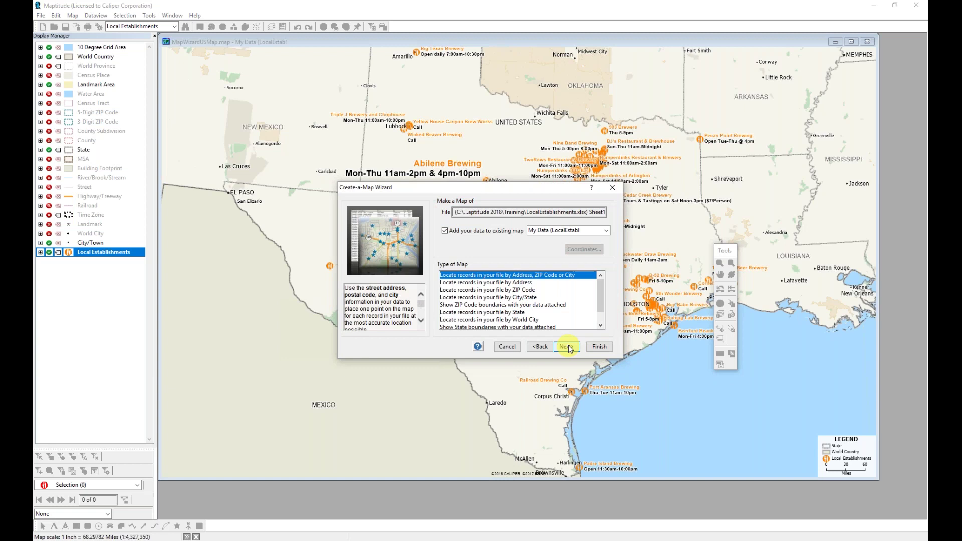
pyautogui.click(569, 348)
pyautogui.click(494, 304)
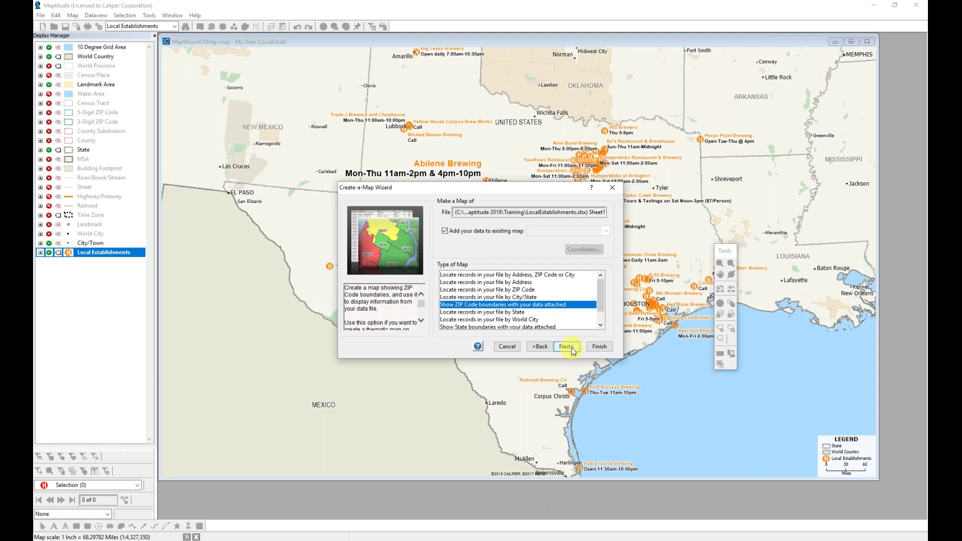
pyautogui.click(572, 347)
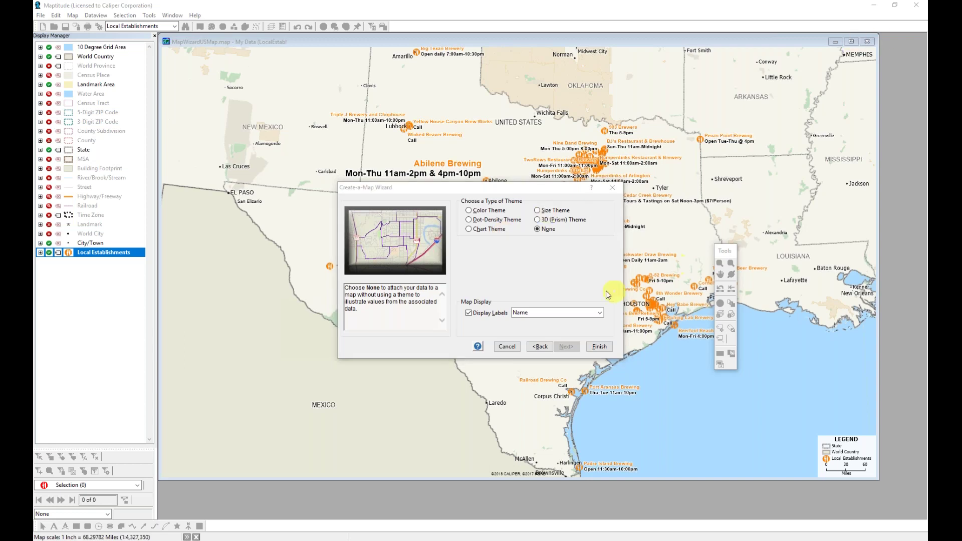
# Create a color theme on Number of records in Sheet1, display that same field as labels, and finish the map.
pyautogui.click(489, 193)
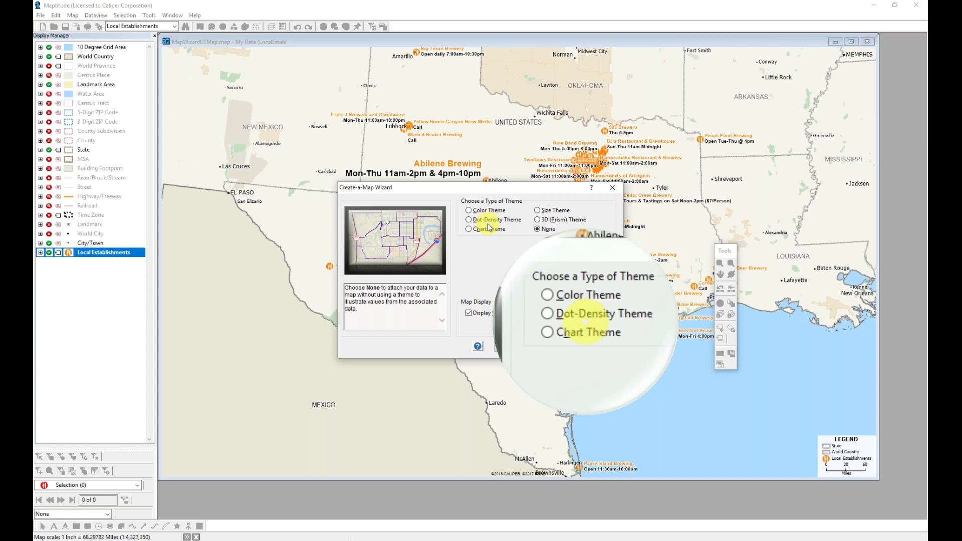
pyautogui.click(487, 210)
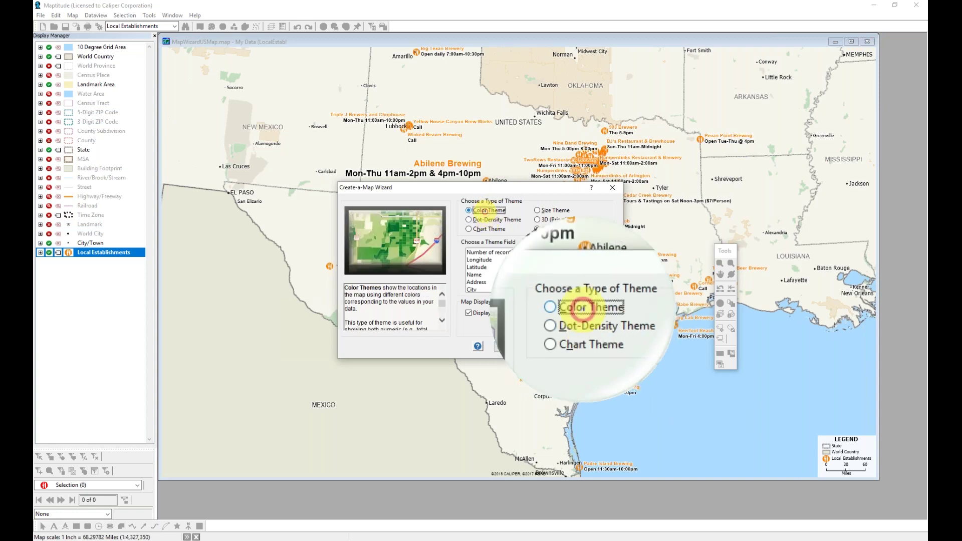
pyautogui.click(485, 253)
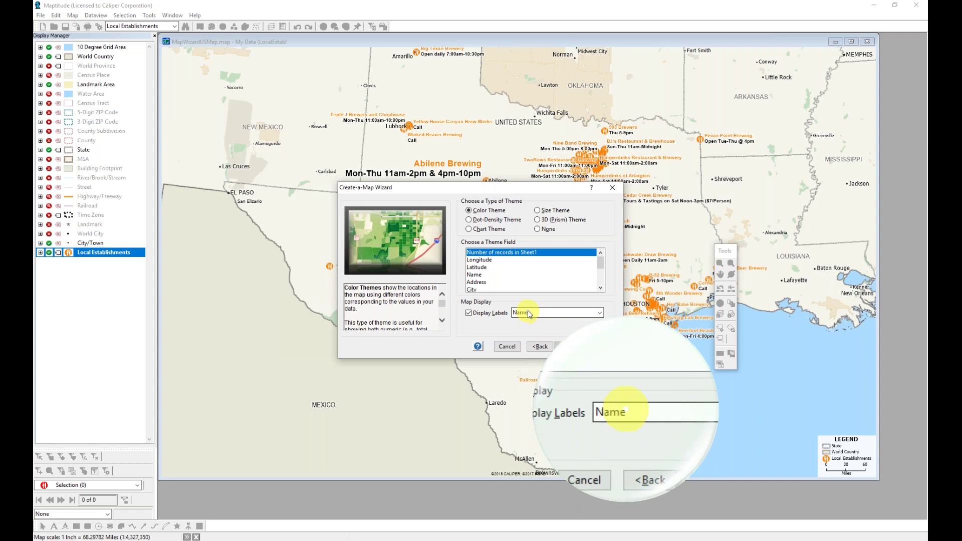
pyautogui.click(527, 312)
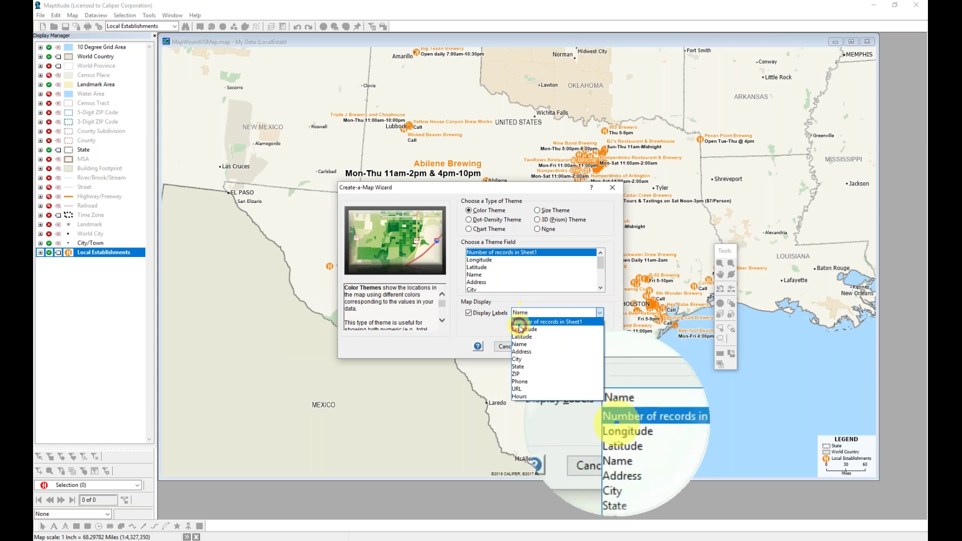
pyautogui.click(525, 321)
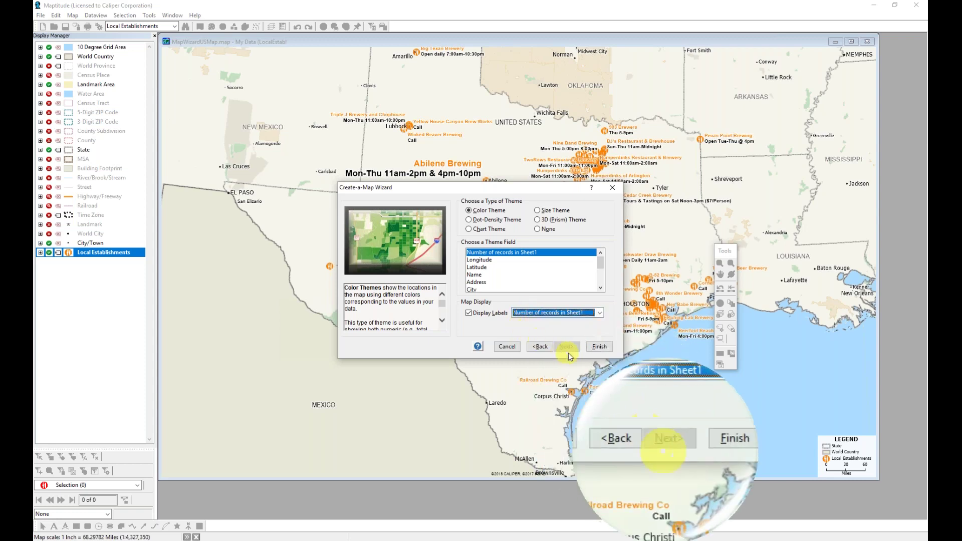
pyautogui.click(597, 347)
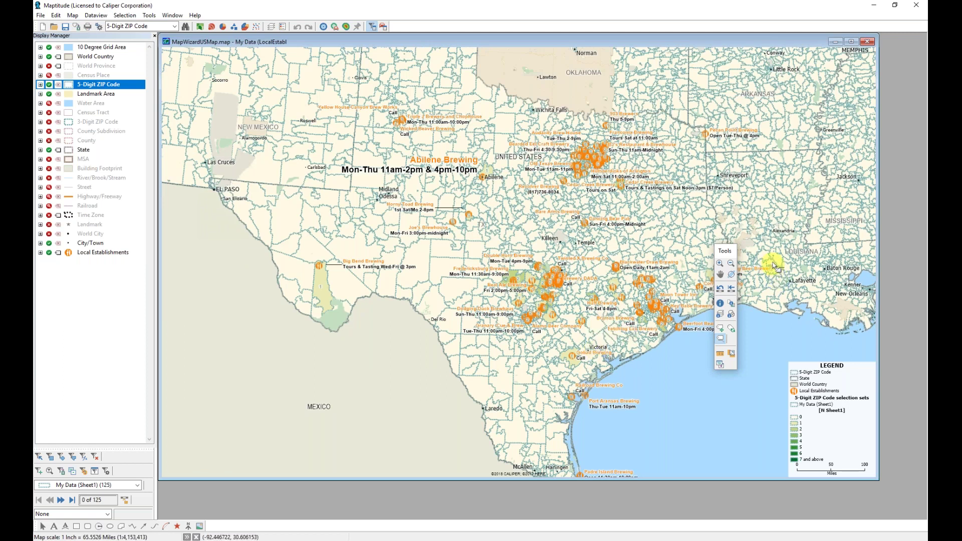
# Inspect the themed ZIP Codes between Austin and San Antonio up close, then return the map to its initial scale.
pyautogui.click(720, 264)
pyautogui.moveTo(511, 273); pyautogui.dragTo(570, 329)
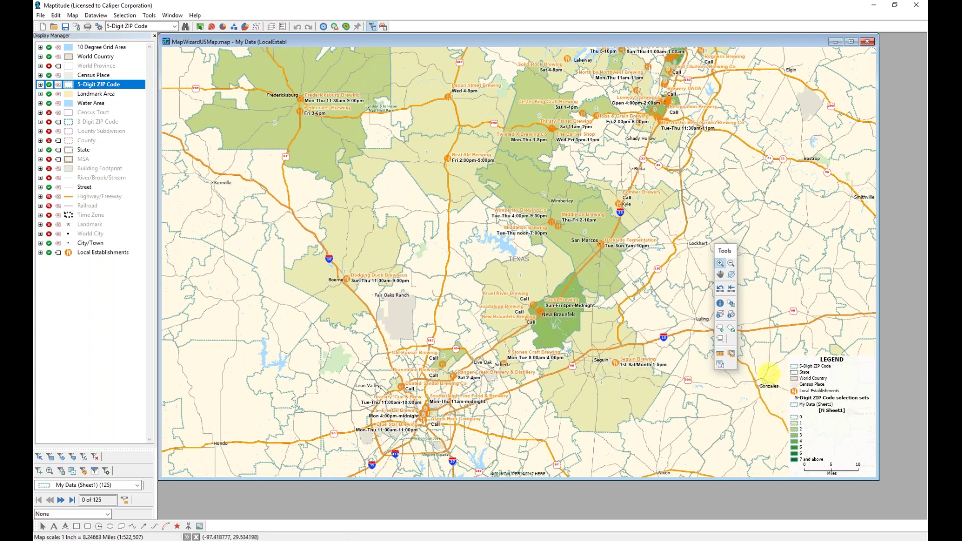
pyautogui.click(730, 290)
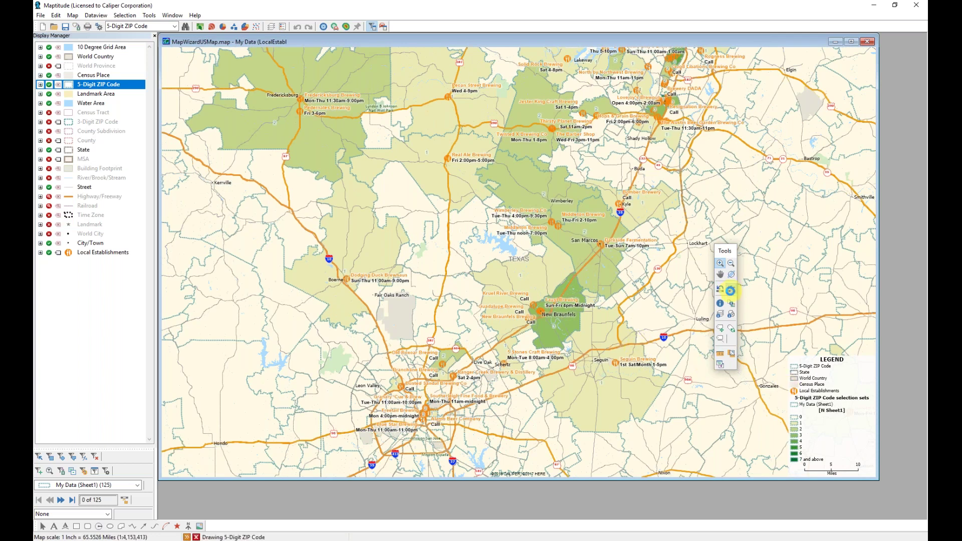